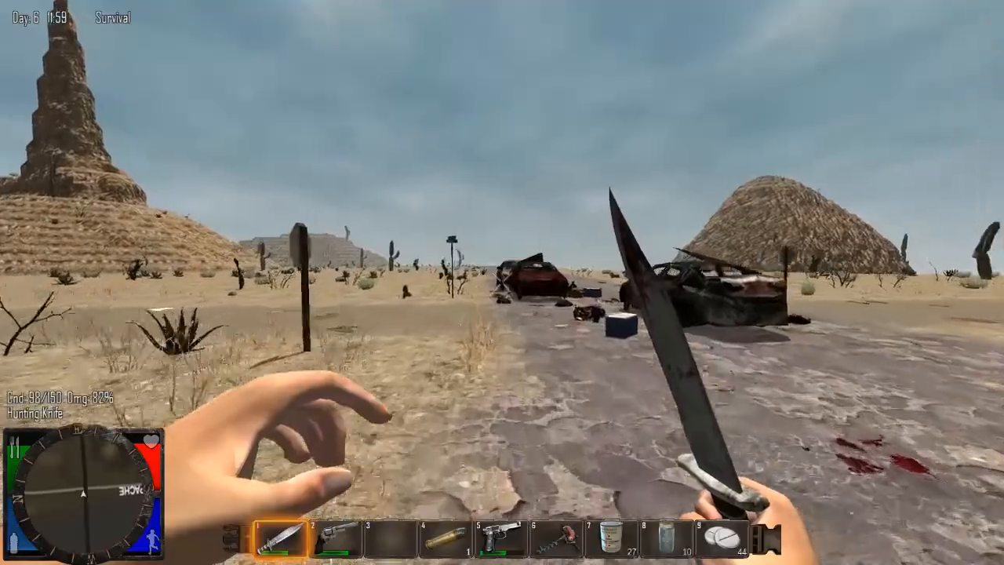
{"action": "key", "text": "s"}
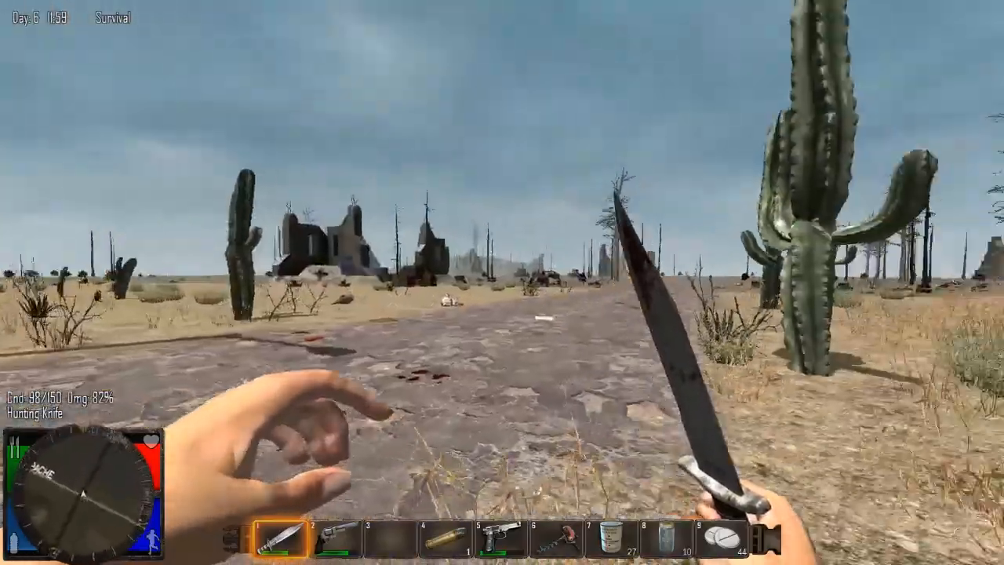
{"action": "key", "text": "s"}
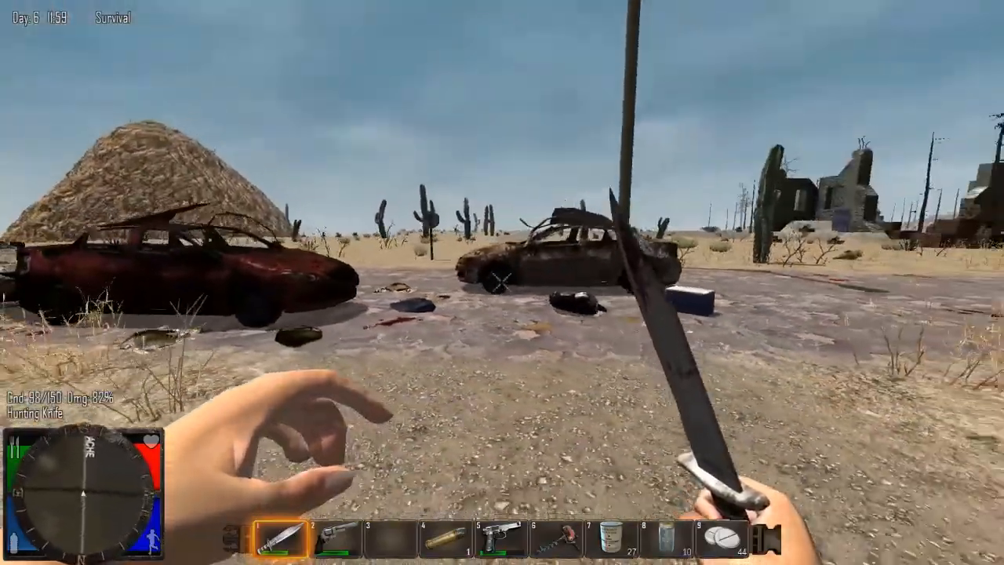
{"action": "key", "text": "s"}
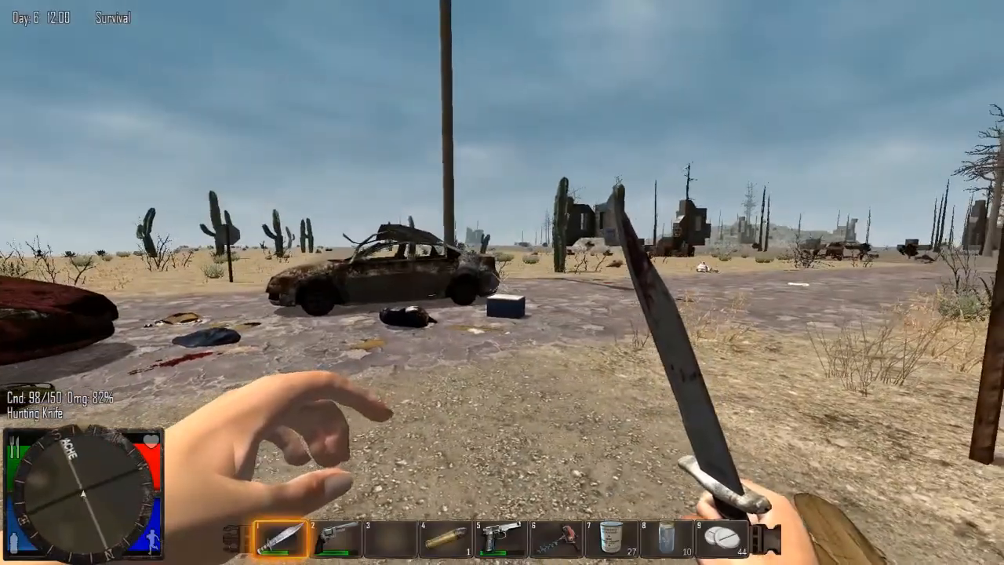
{"action": "key", "text": "w"}
{"action": "key", "text": "w"}
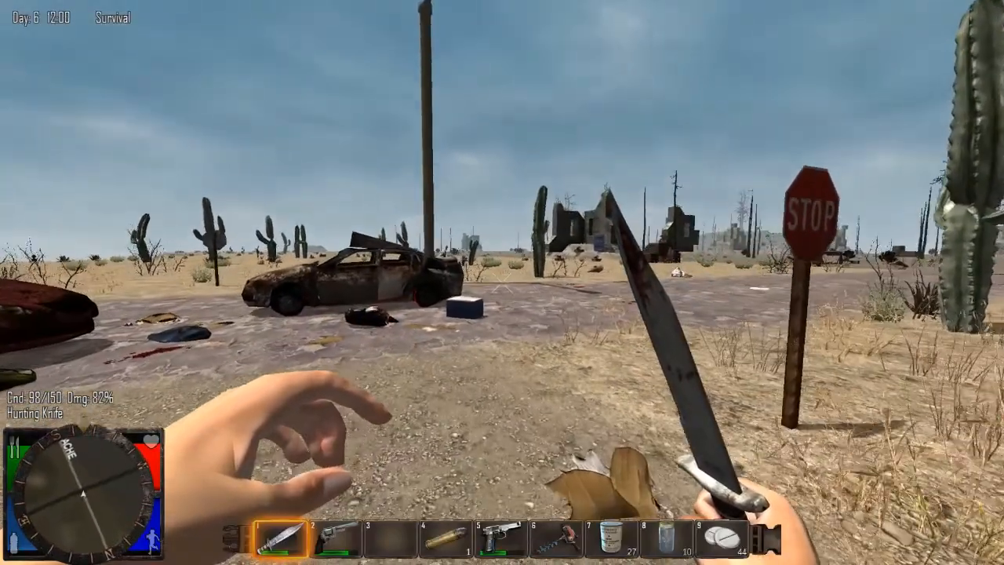
{"action": "key", "text": "w"}
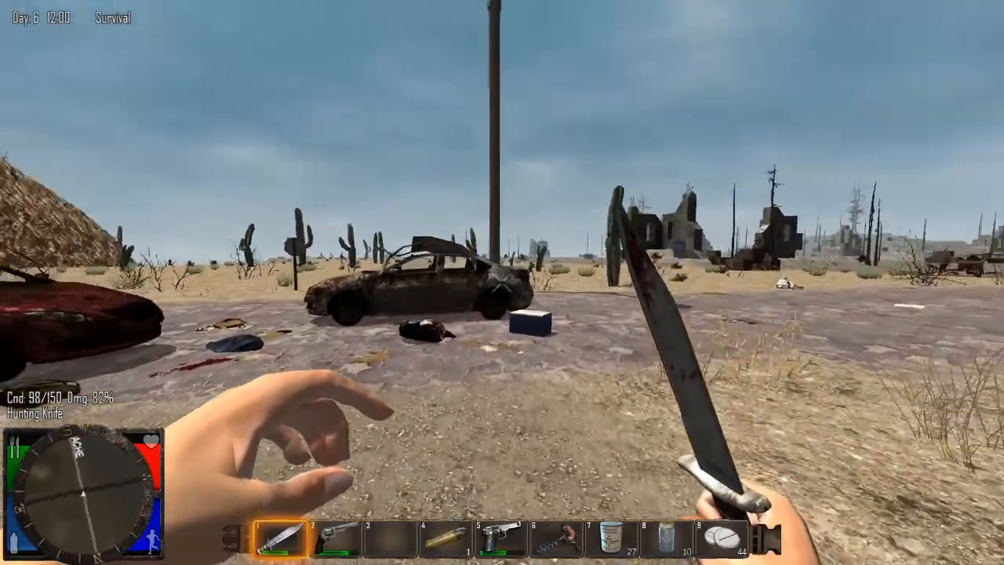
{"action": "key", "text": "s"}
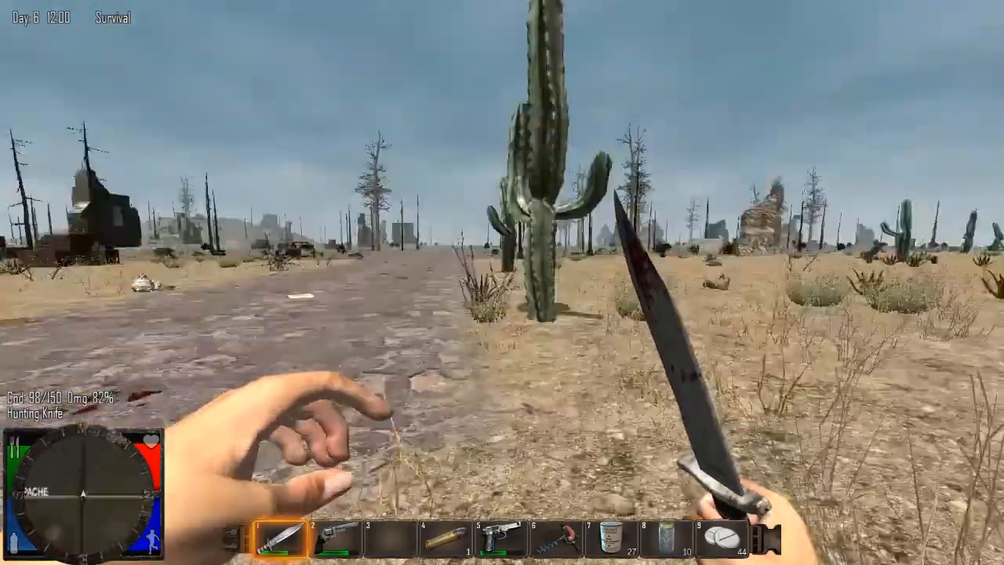
{"action": "key", "text": "a"}
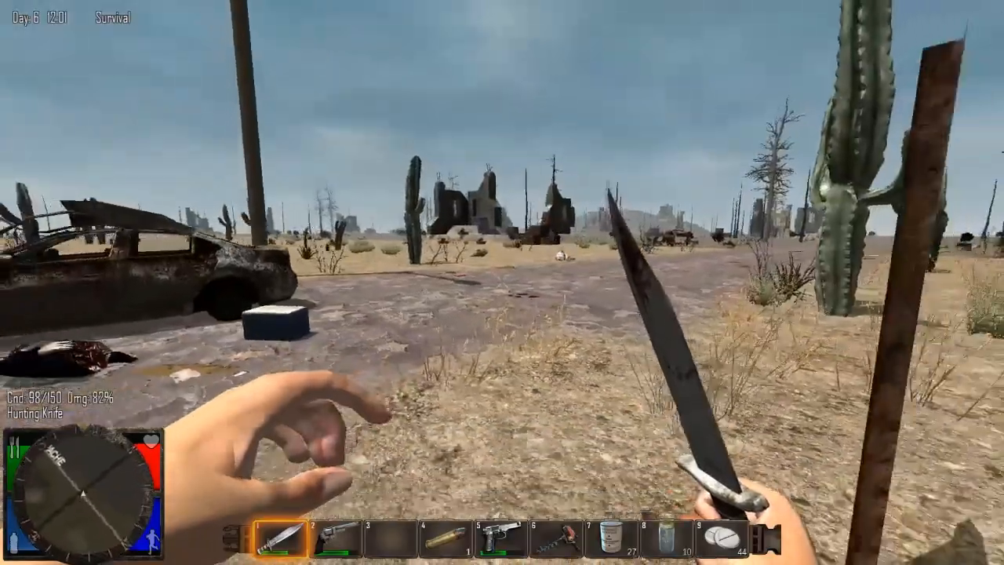
{"action": "key", "text": "s"}
{"action": "key", "text": "d"}
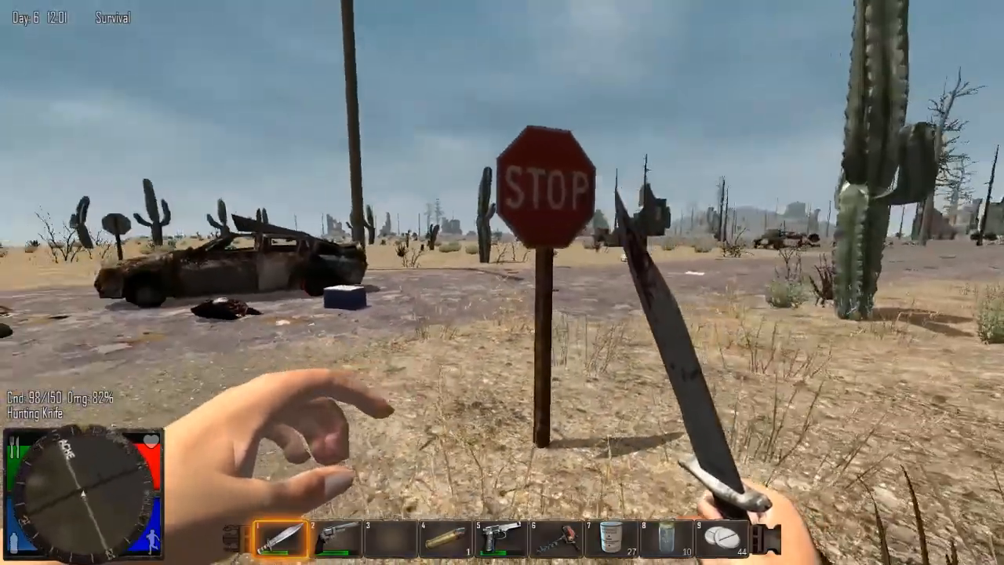
{"action": "key", "text": "a"}
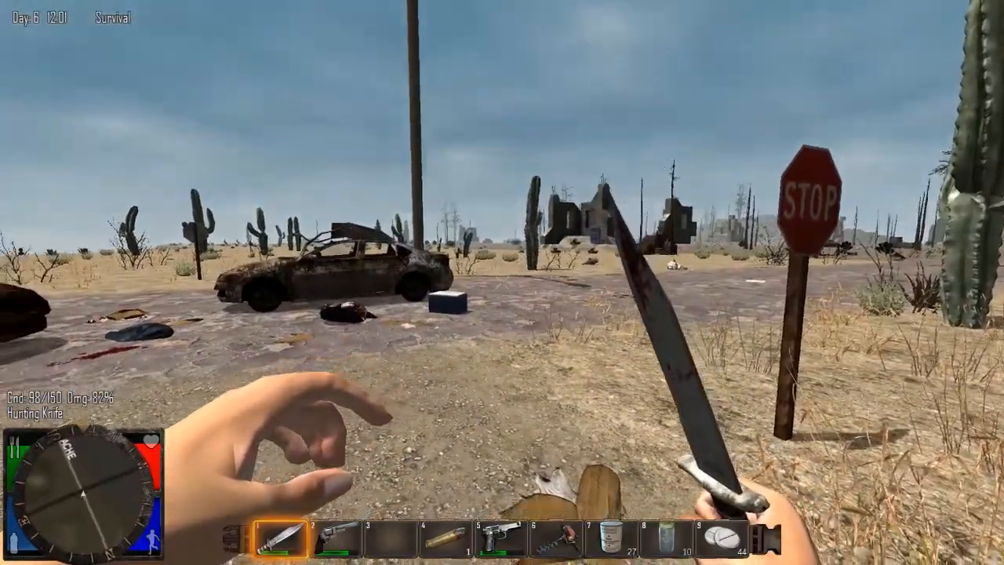
{"action": "key", "text": "w"}
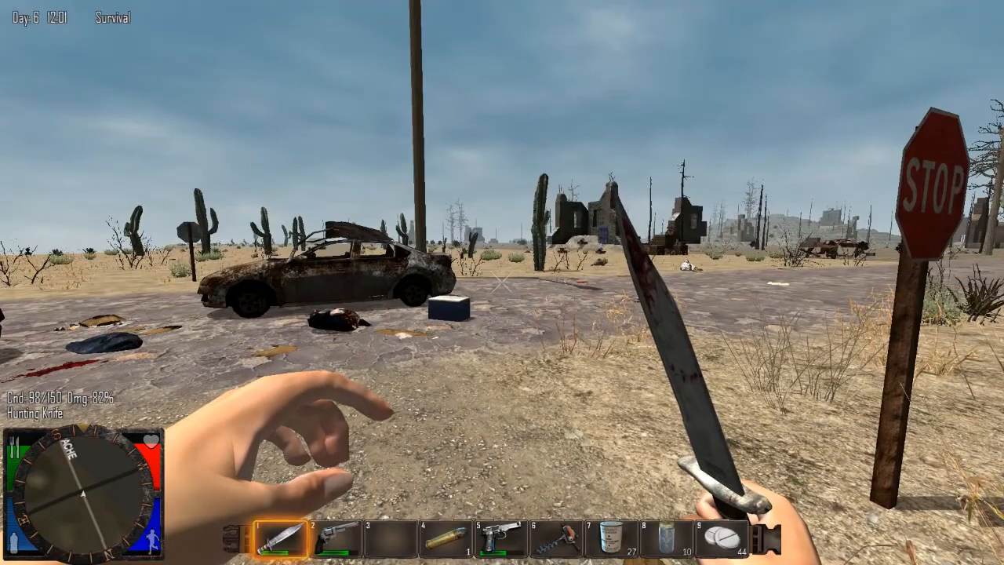
{"action": "key", "text": "w"}
{"action": "key", "text": "a"}
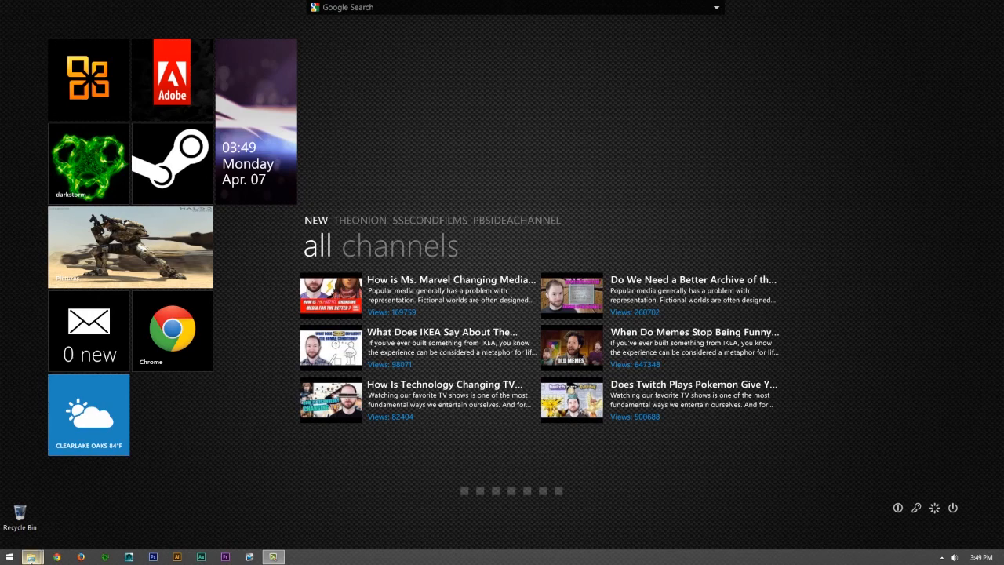
- Bring both open "7days to die mods" folder windows into view on the desktop
{"action": "mouse_move", "coordinate": [30, 558]}
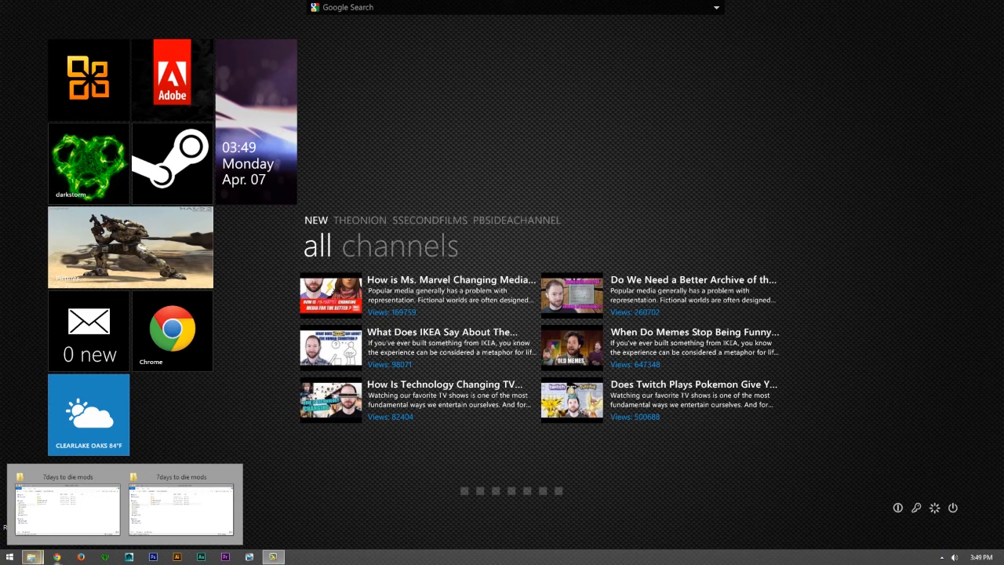
{"action": "left_click", "coordinate": [171, 487]}
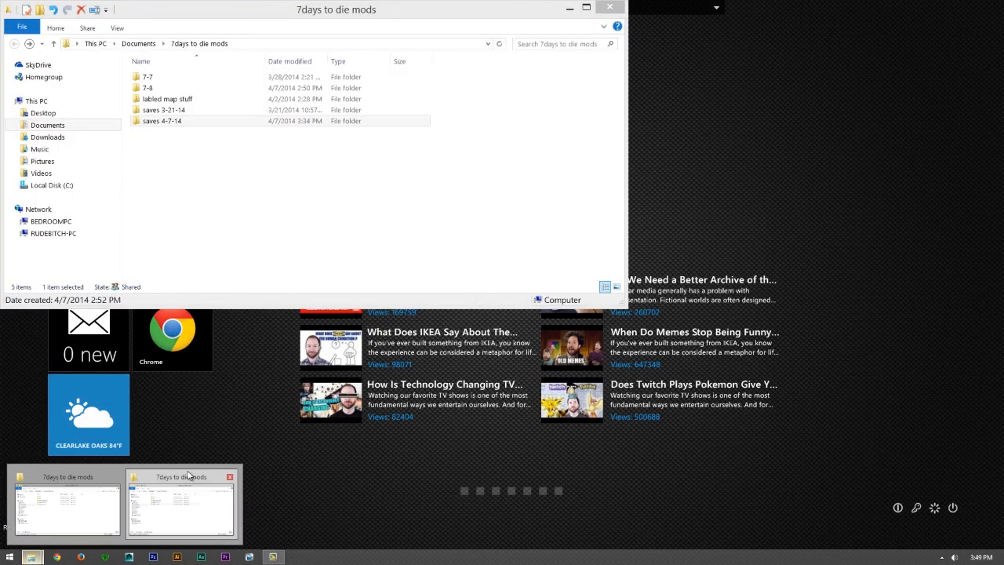
{"action": "left_click", "coordinate": [184, 498]}
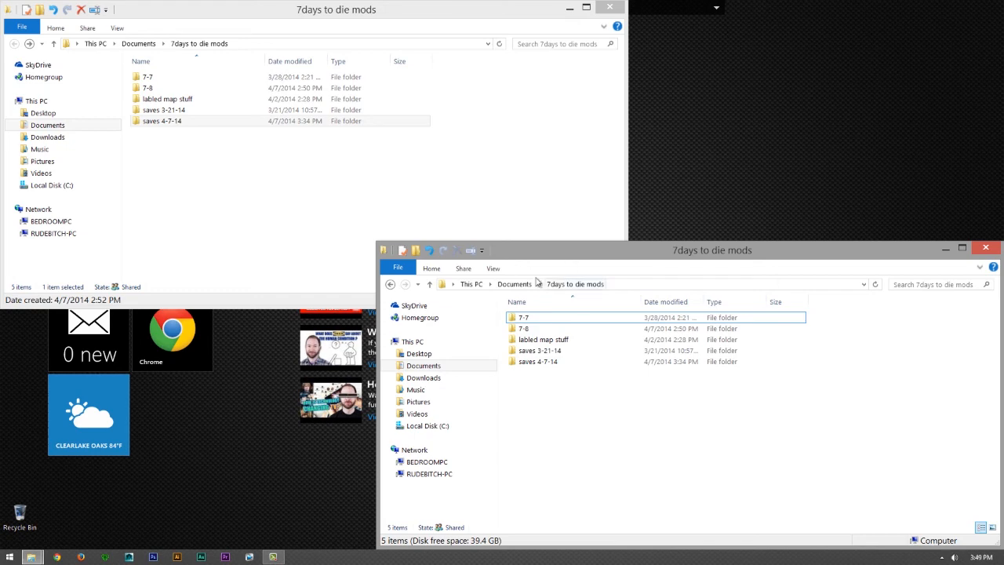
- In the second mods window, open the Ekk0_Prison_V1 folder inside 7-7\!prefabs
{"action": "left_click", "coordinate": [524, 317]}
{"action": "double_click", "coordinate": [524, 316]}
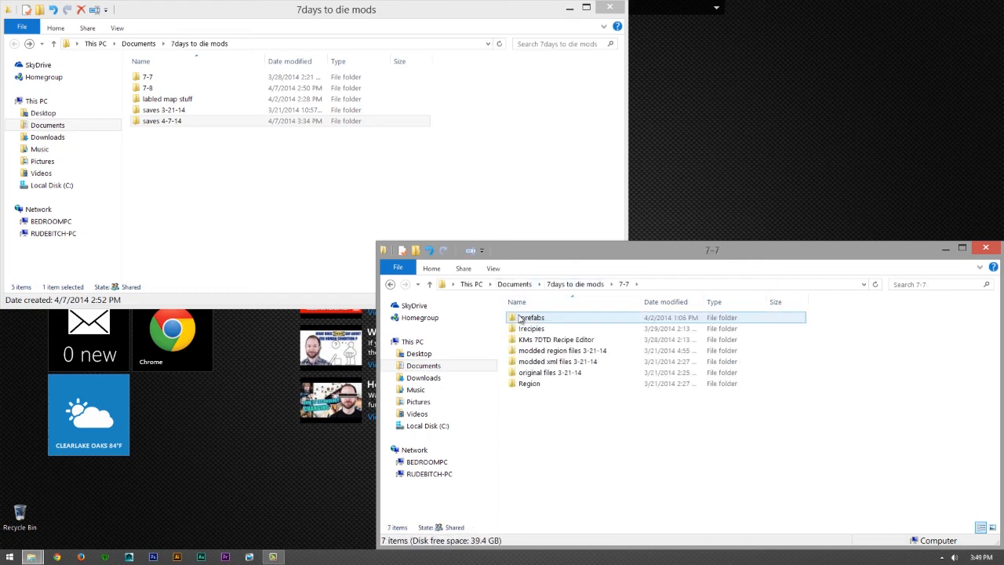
{"action": "double_click", "coordinate": [535, 320]}
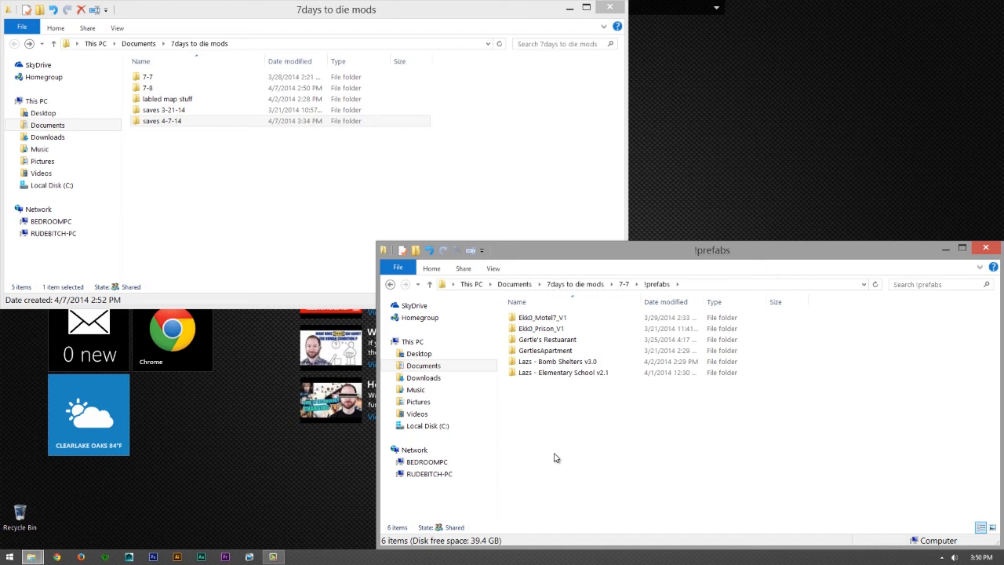
{"action": "left_click", "coordinate": [543, 317]}
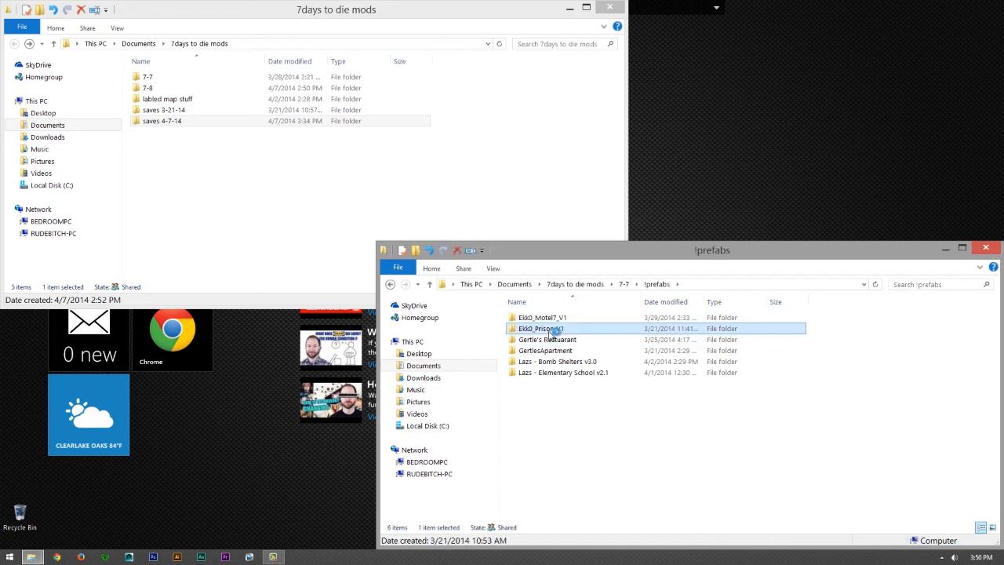
{"action": "double_click", "coordinate": [549, 330]}
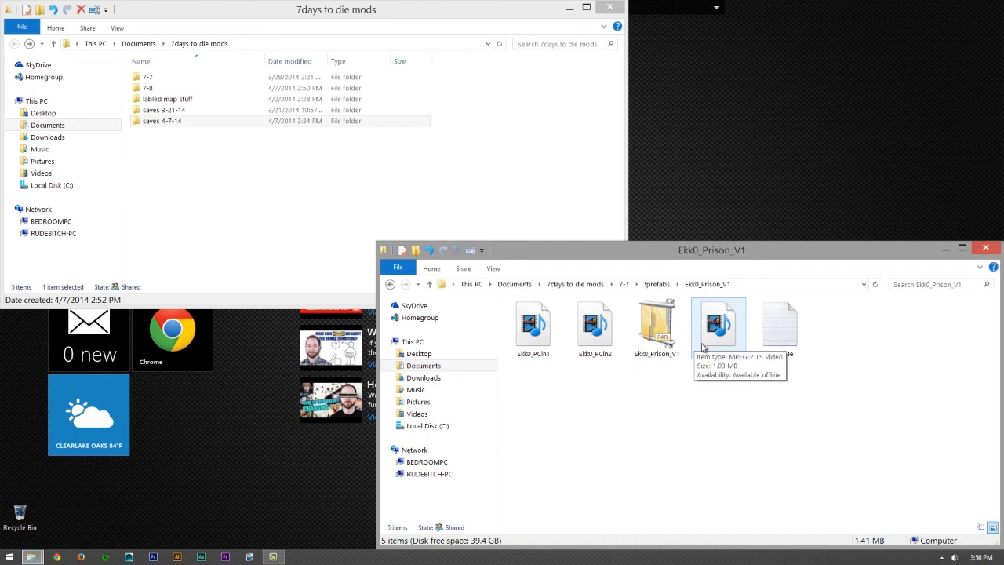
- Read the prison prefab's ReadMe installation instructions, highlight the list of affected region files, and minimize the document
{"action": "double_click", "coordinate": [792, 307]}
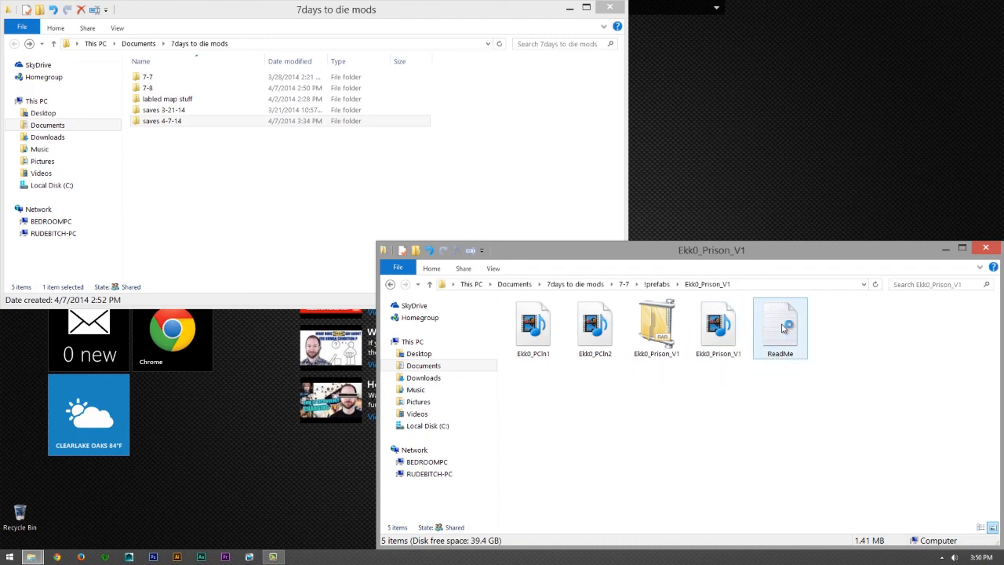
{"action": "scroll", "coordinate": [352, 400], "scroll_direction": "down", "scroll_amount": 5}
{"action": "scroll", "coordinate": [352, 400], "scroll_direction": "up", "scroll_amount": 5}
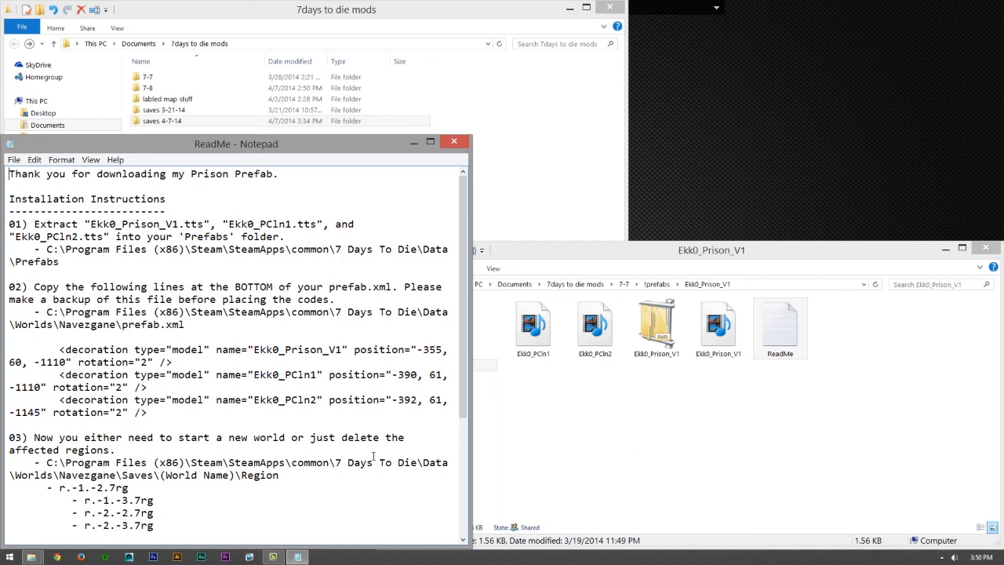
{"action": "scroll", "coordinate": [376, 460], "scroll_direction": "down", "scroll_amount": 4}
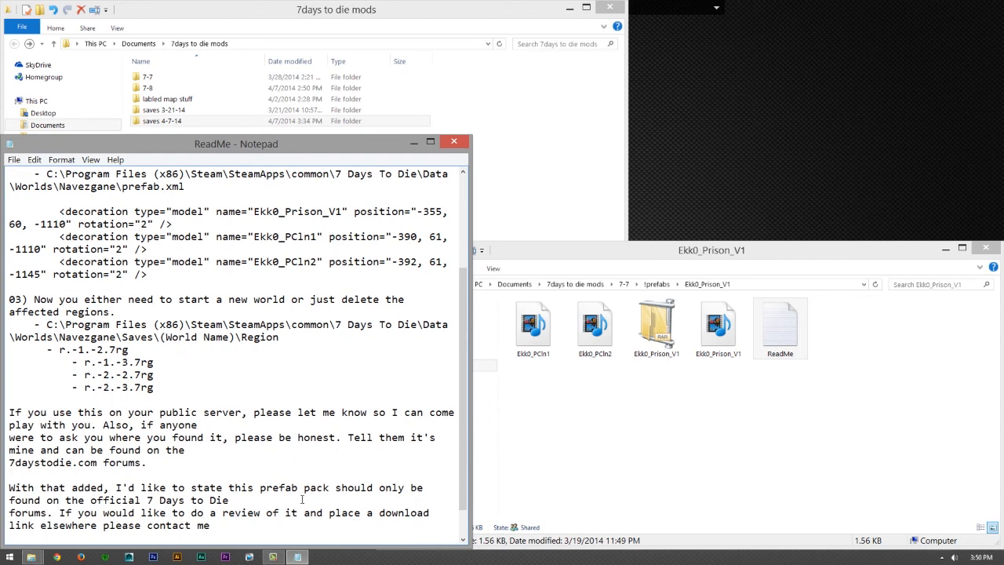
{"action": "left_click_drag", "start_coordinate": [30, 351], "coordinate": [189, 387]}
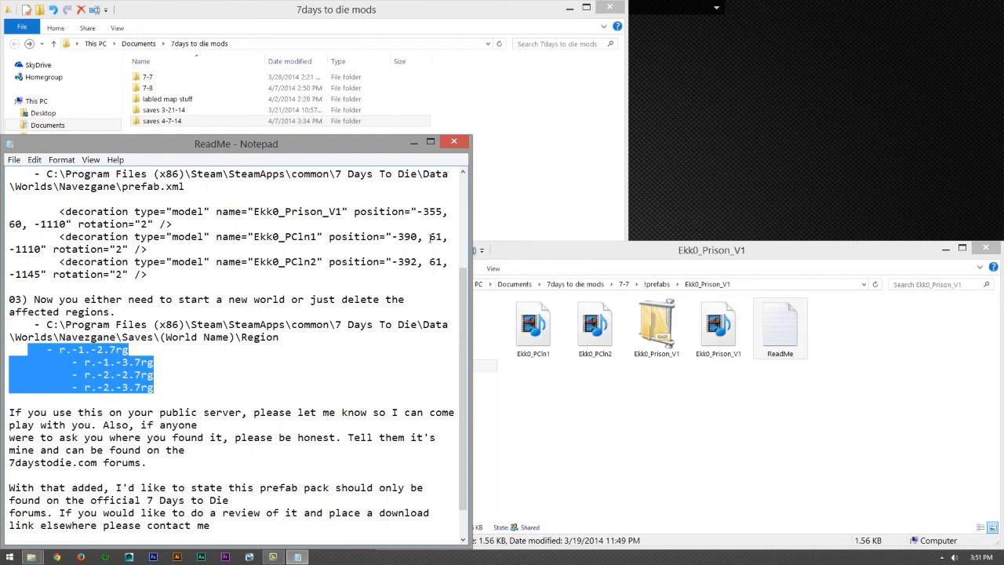
{"action": "left_click", "coordinate": [414, 143]}
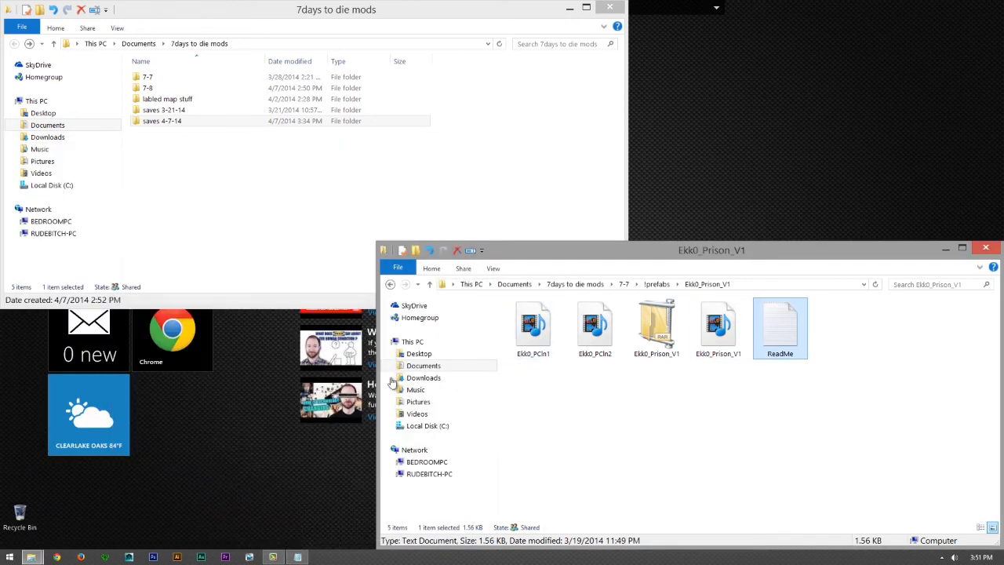
- Open a new File Explorer window and place it beneath the first mods window, beside the prison prefab files
{"action": "right_click", "coordinate": [31, 557]}
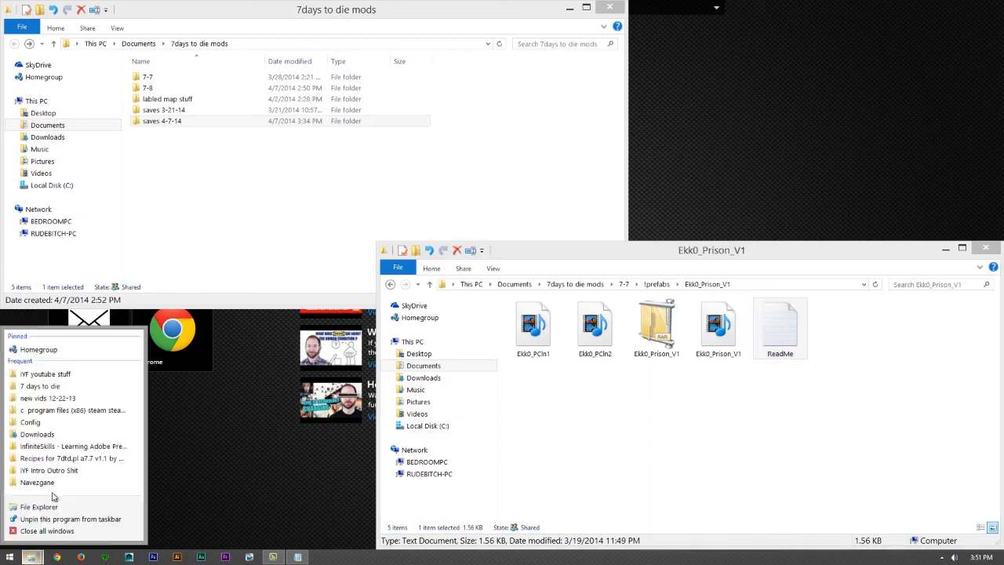
{"action": "left_click", "coordinate": [39, 507]}
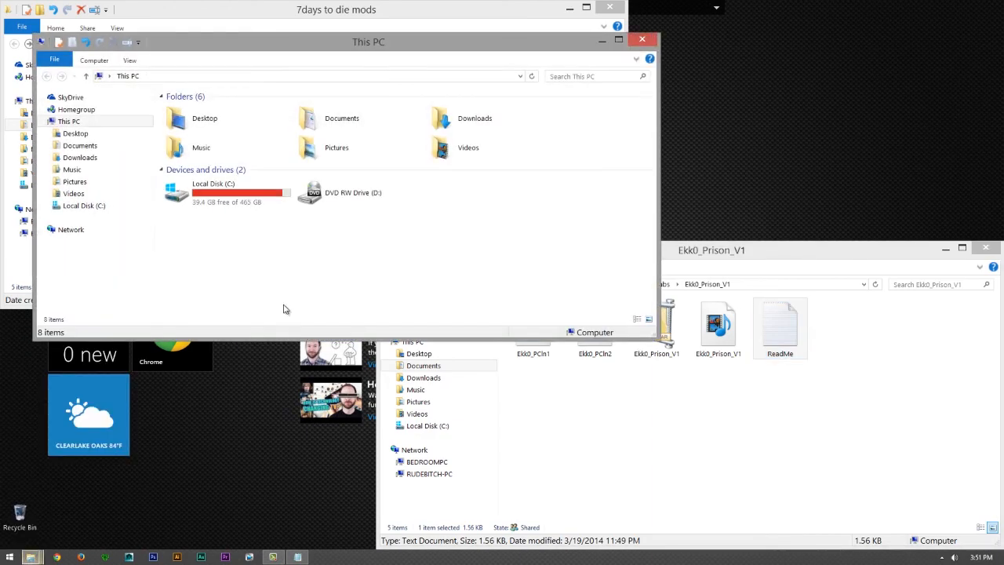
{"action": "left_click_drag", "start_coordinate": [416, 49], "coordinate": [383, 254]}
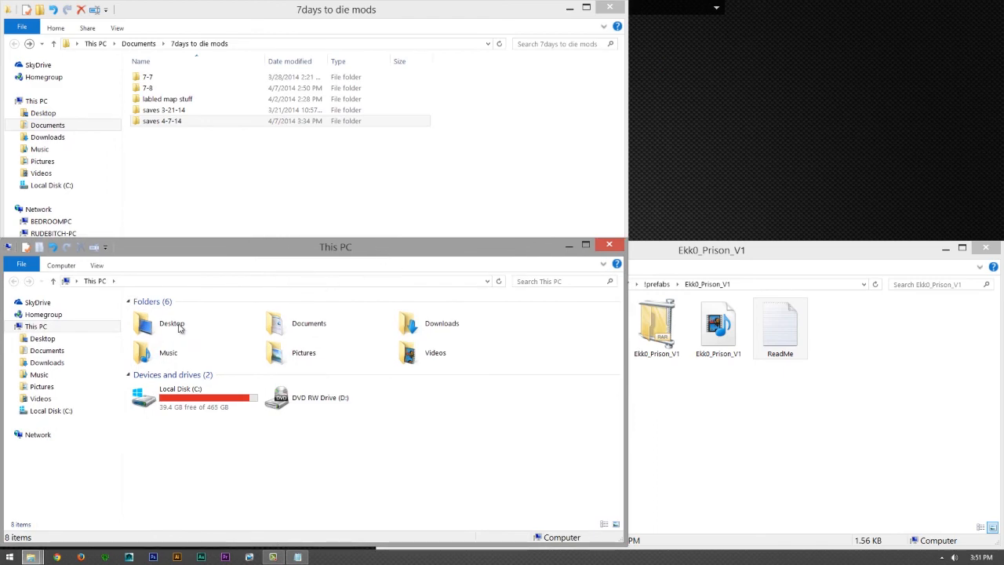
- In the new File Explorer window, open the Steam folder under Program Files (x86) on the C: drive
{"action": "left_click", "coordinate": [71, 412]}
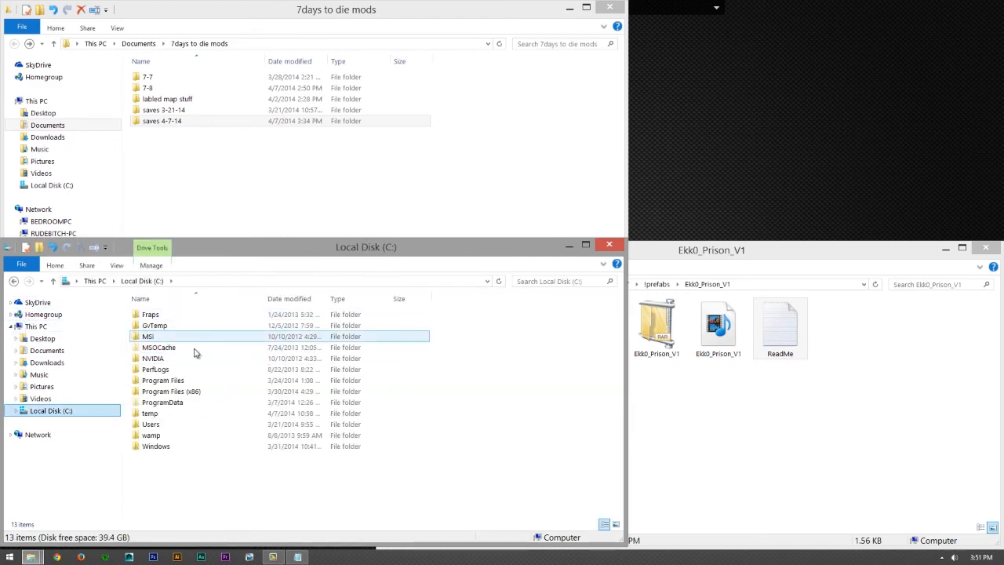
{"action": "double_click", "coordinate": [186, 393]}
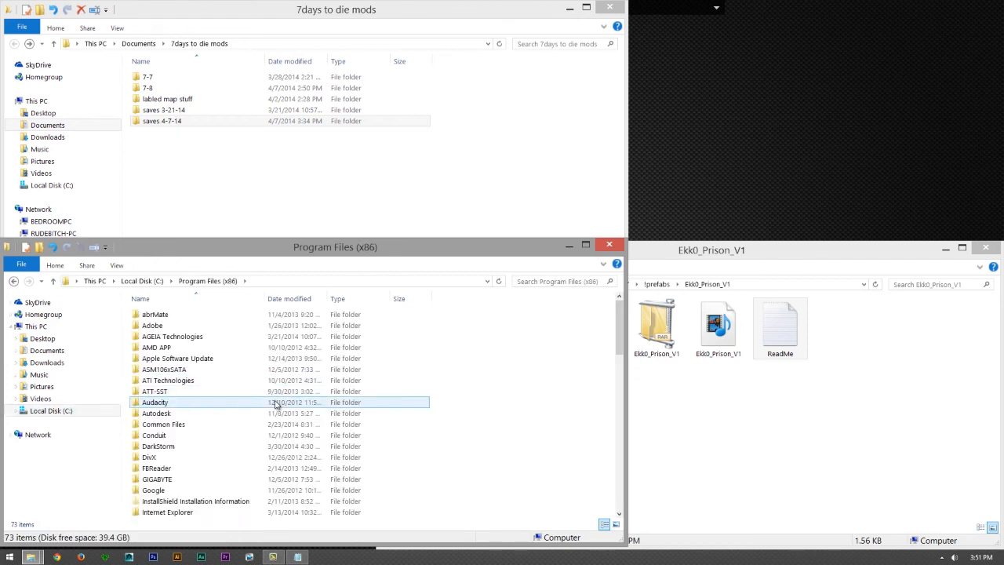
{"action": "scroll", "coordinate": [273, 403], "scroll_direction": "down", "scroll_amount": 12}
{"action": "scroll", "coordinate": [274, 403], "scroll_direction": "down", "scroll_amount": 4}
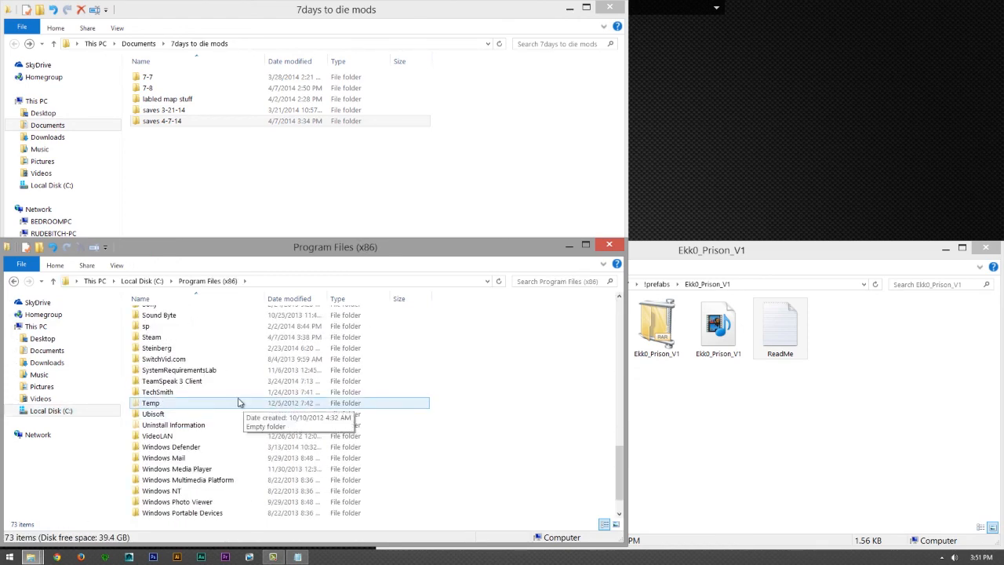
{"action": "double_click", "coordinate": [227, 339]}
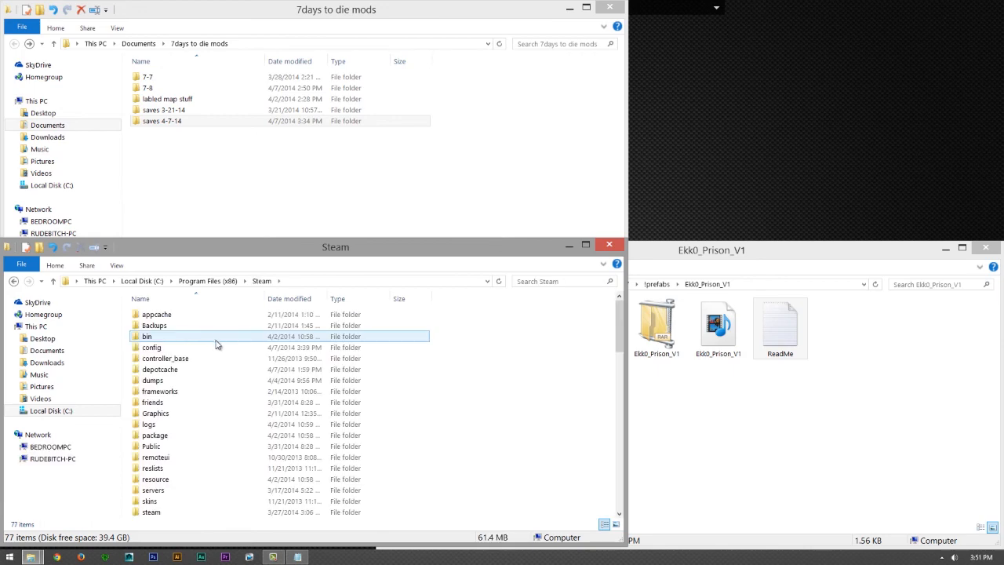
- From the Steam folder, open the game's installation folder at steamapps\common\7 Days To Die
{"action": "scroll", "coordinate": [197, 470], "scroll_direction": "down", "scroll_amount": 2}
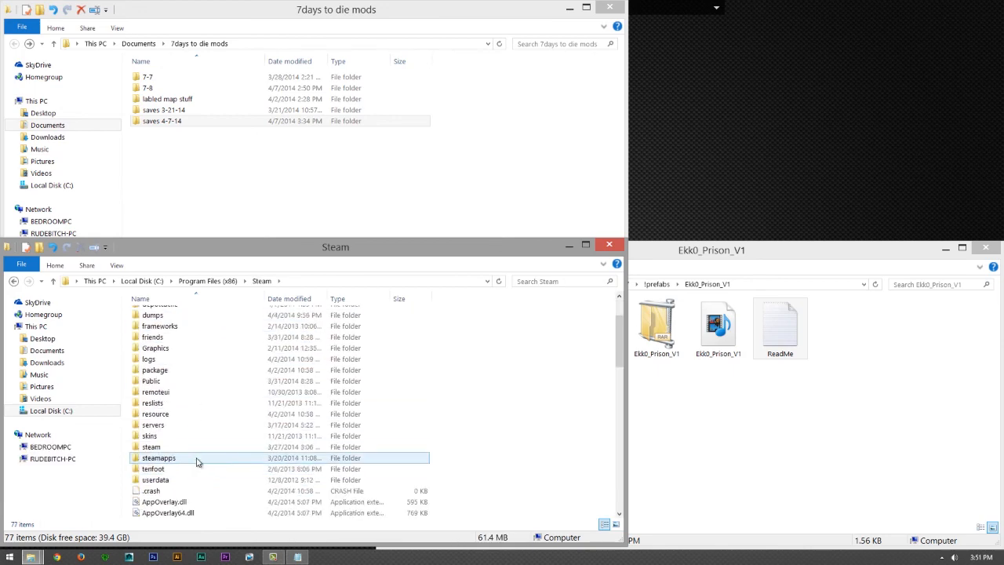
{"action": "double_click", "coordinate": [197, 462]}
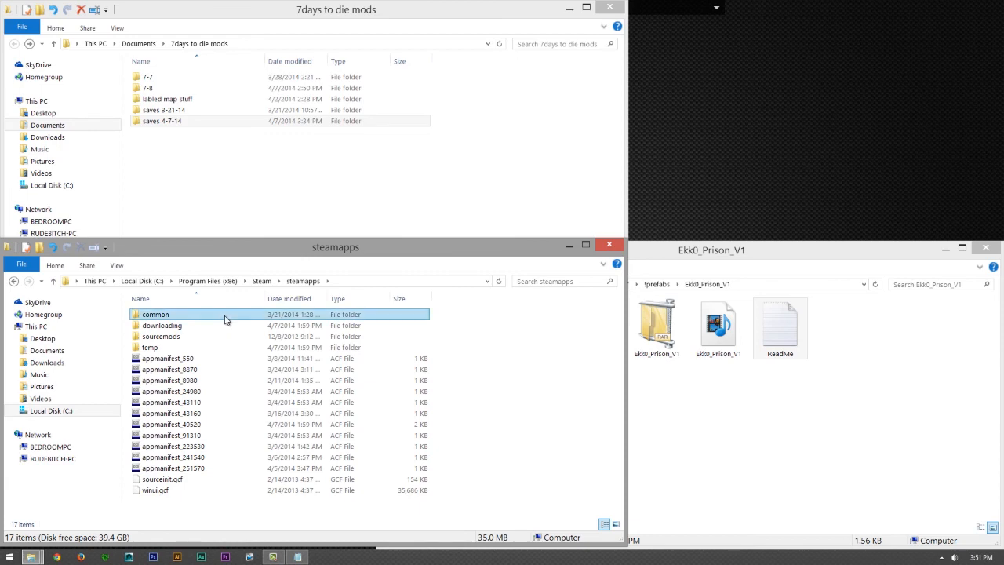
{"action": "double_click", "coordinate": [225, 317]}
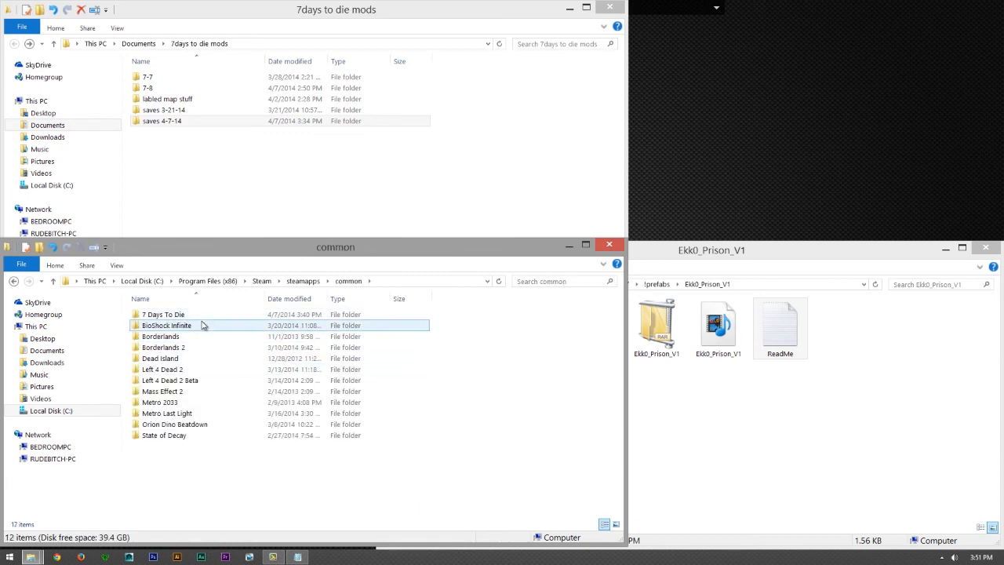
{"action": "left_click", "coordinate": [203, 316]}
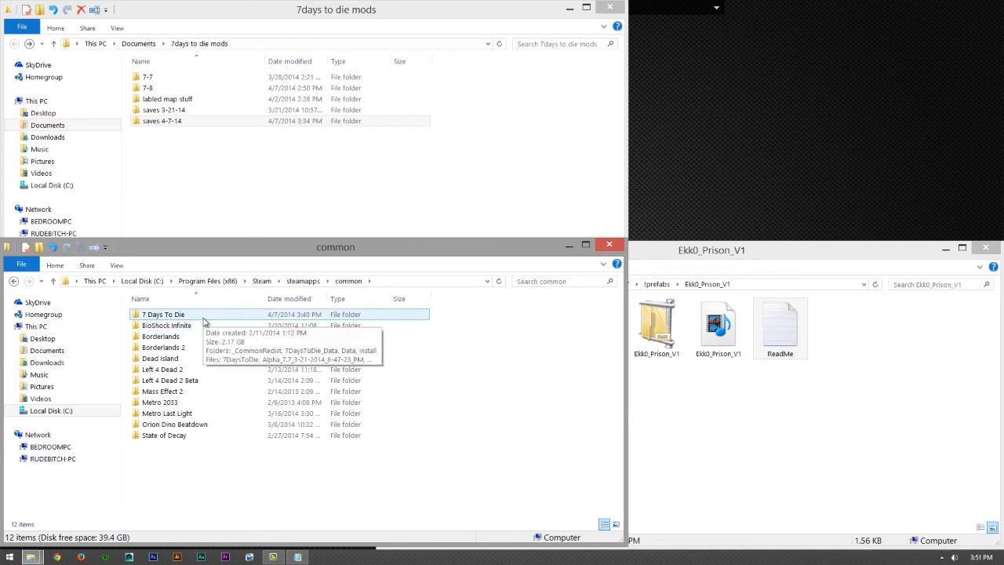
{"action": "double_click", "coordinate": [204, 320]}
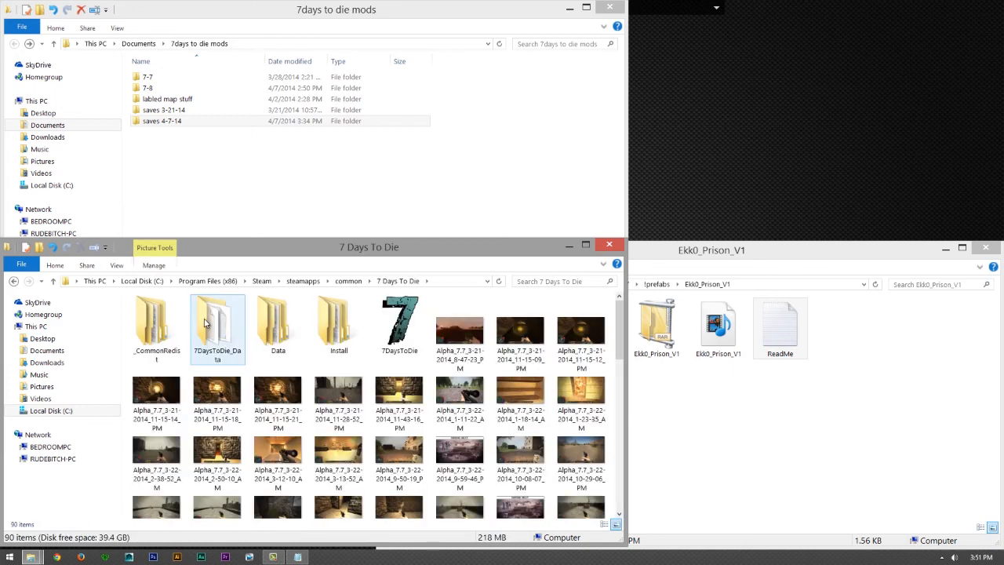
- Open the game's Data folder, look inside its Config folder, and go back to open the Prefabs folder
{"action": "left_click", "coordinate": [287, 325]}
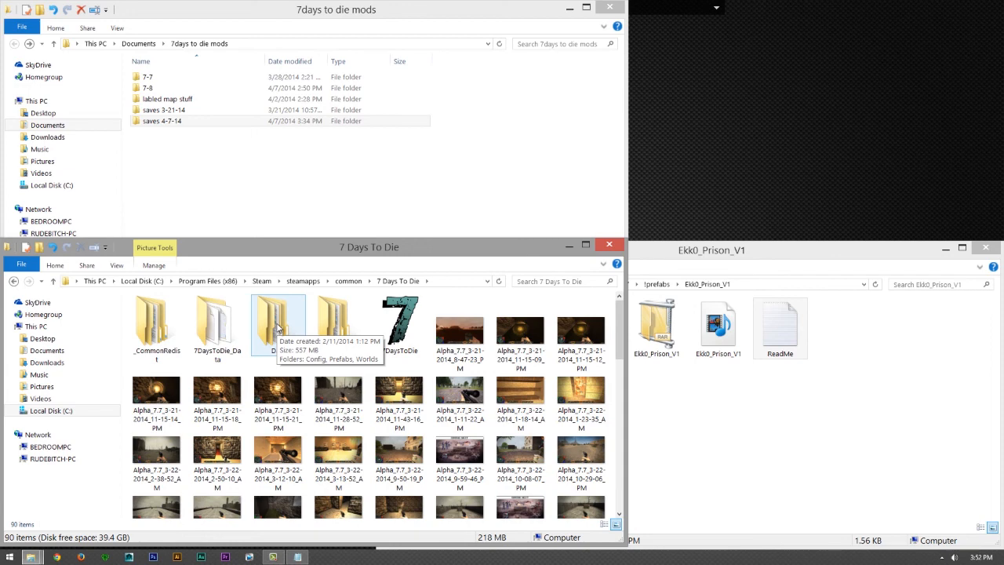
{"action": "double_click", "coordinate": [279, 328]}
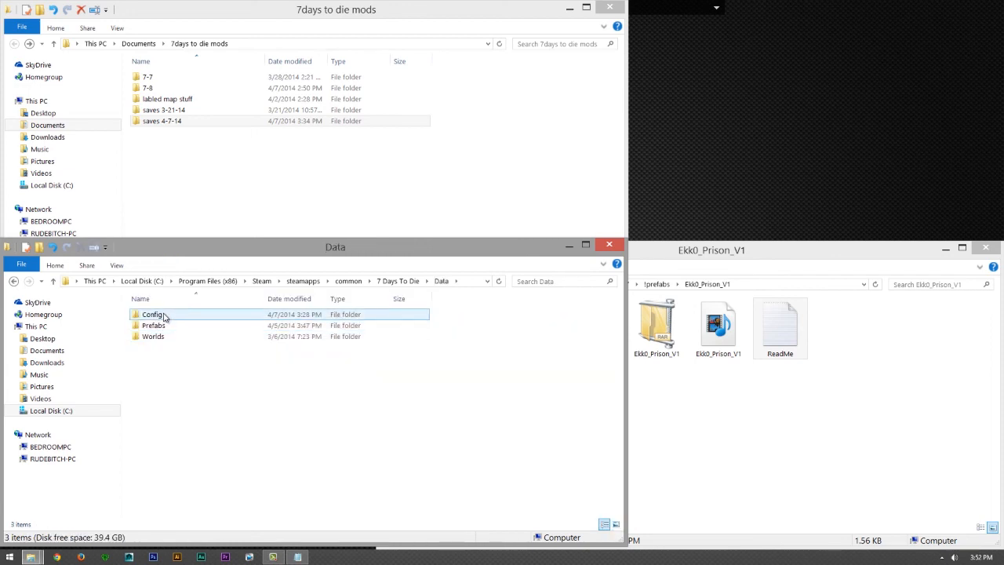
{"action": "double_click", "coordinate": [157, 315]}
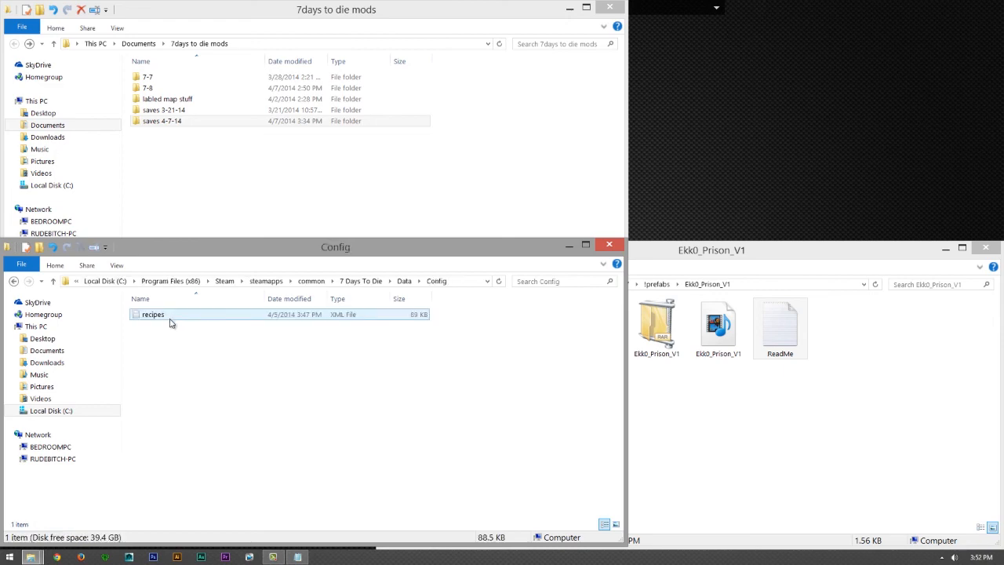
{"action": "key", "text": "BackSpace"}
{"action": "double_click", "coordinate": [157, 326]}
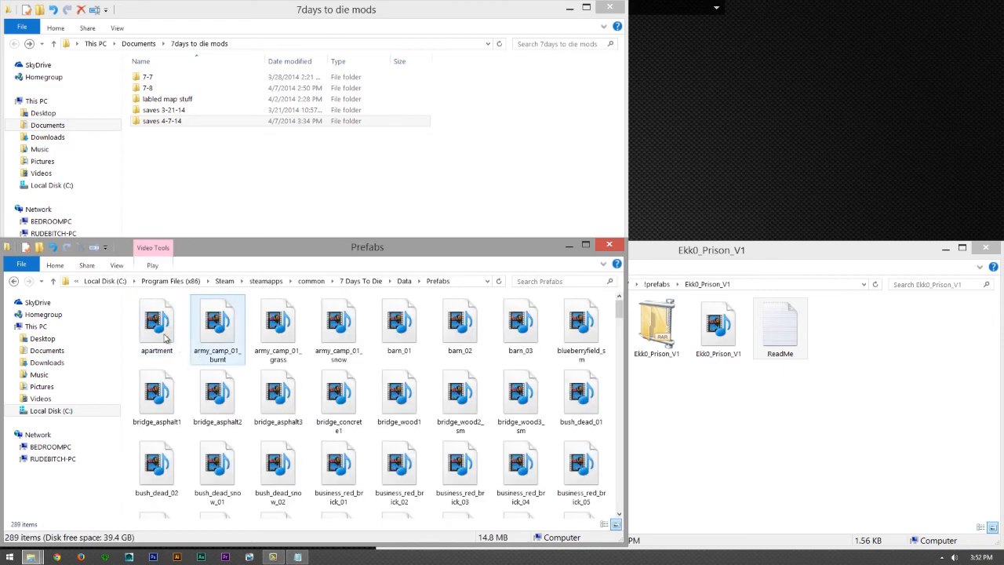
- View the file properties of the army_camp_01_grass prefab and close them without changes
{"action": "right_click", "coordinate": [292, 342]}
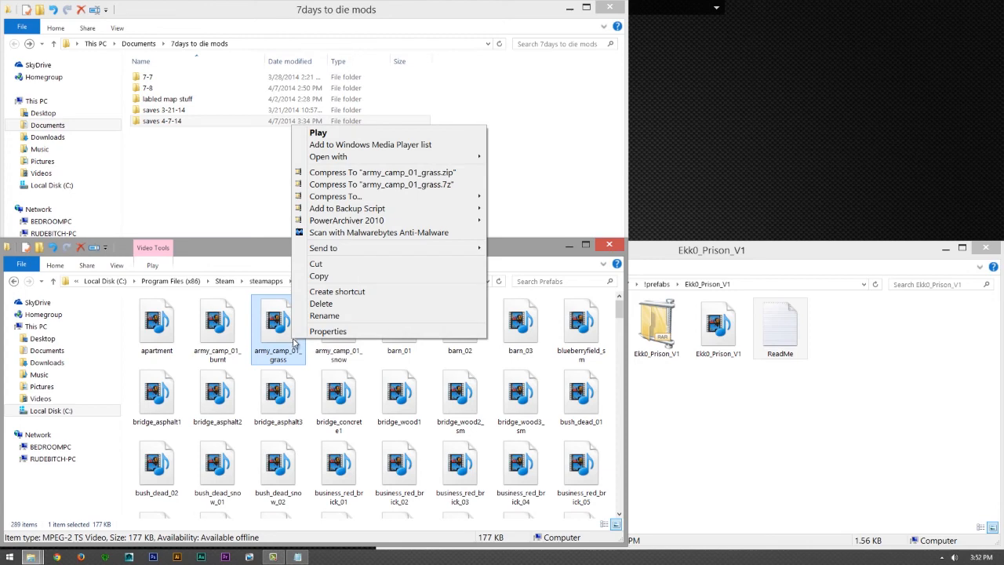
{"action": "left_click", "coordinate": [323, 333]}
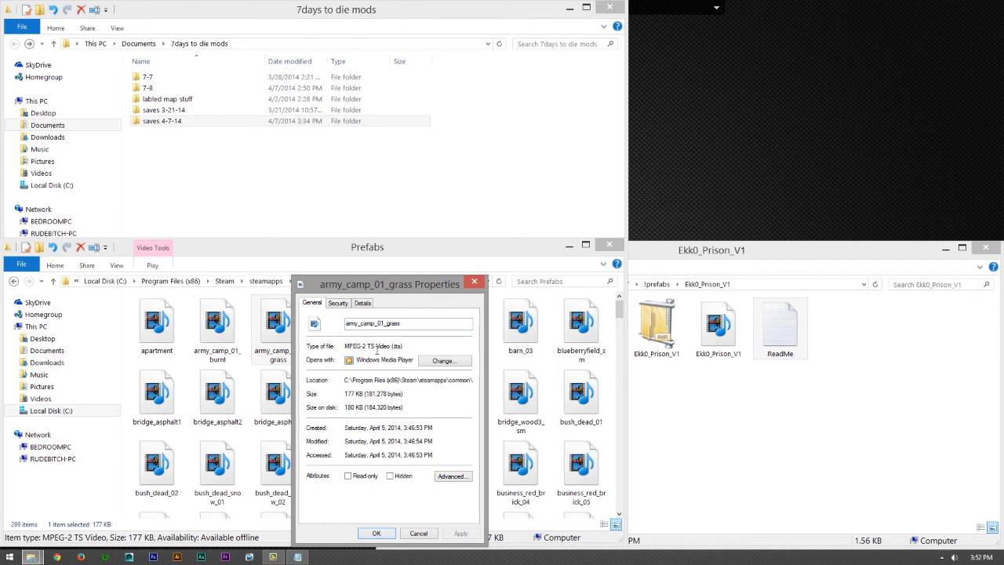
{"action": "left_click", "coordinate": [419, 533]}
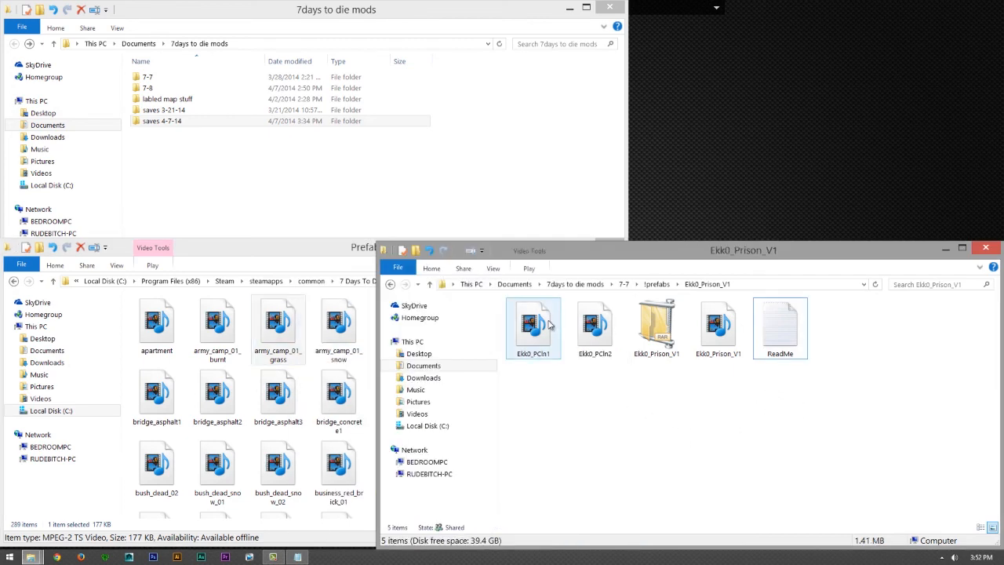
- Copy Ekk0_PCln1, Ekk0_PCln2 and the Ekk0_Prison_V1 prefab file into the game's Prefabs folder, replacing the files of the same names
{"action": "left_click", "coordinate": [550, 324]}
{"action": "left_click", "coordinate": [594, 330], "text": "ctrl"}
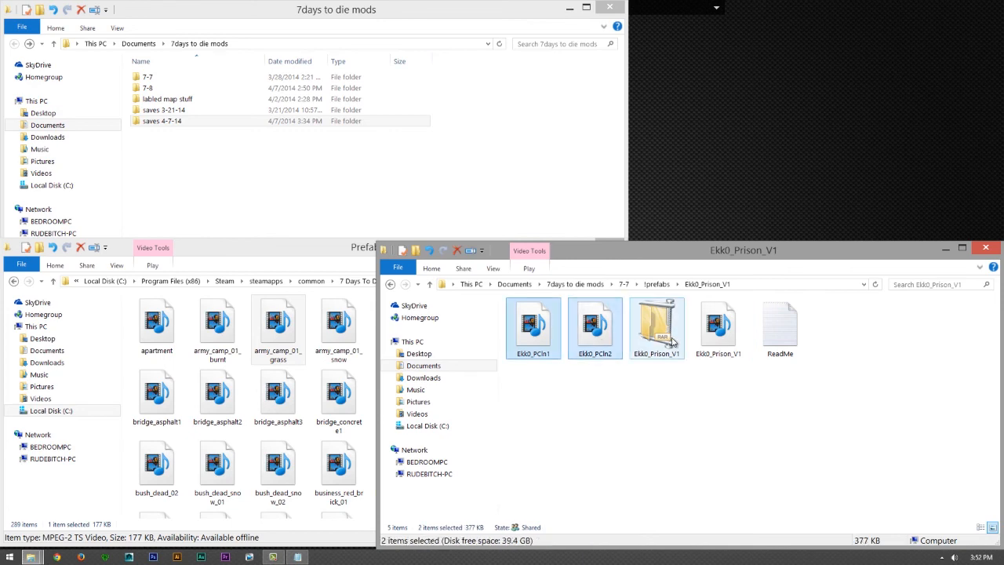
{"action": "left_click", "coordinate": [703, 343], "text": "ctrl"}
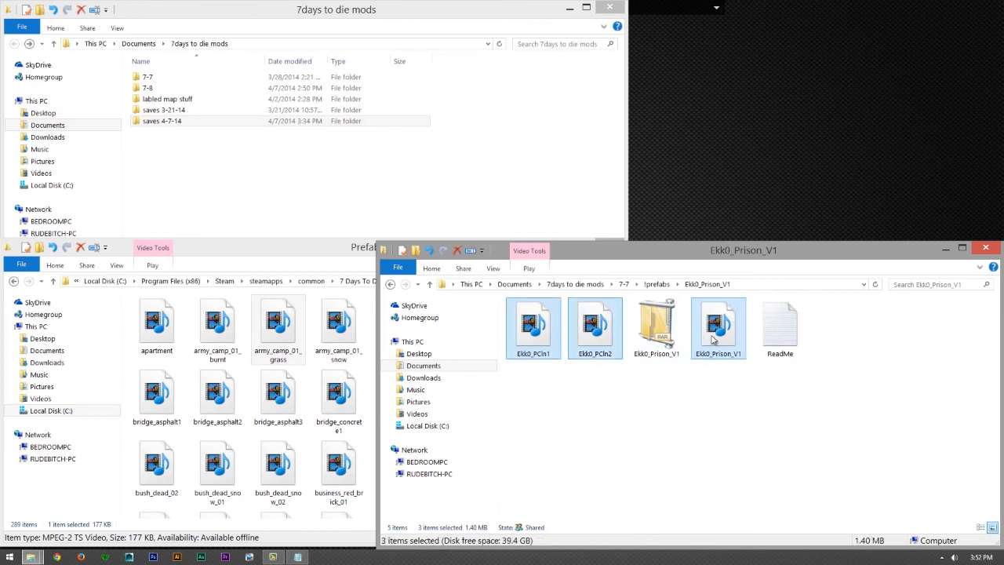
{"action": "right_click", "coordinate": [712, 338]}
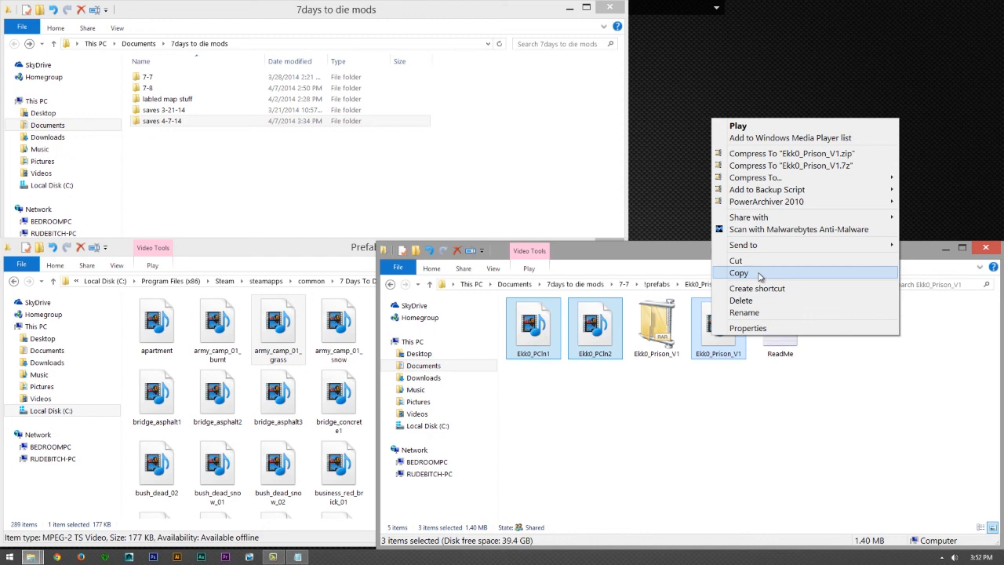
{"action": "left_click", "coordinate": [758, 274]}
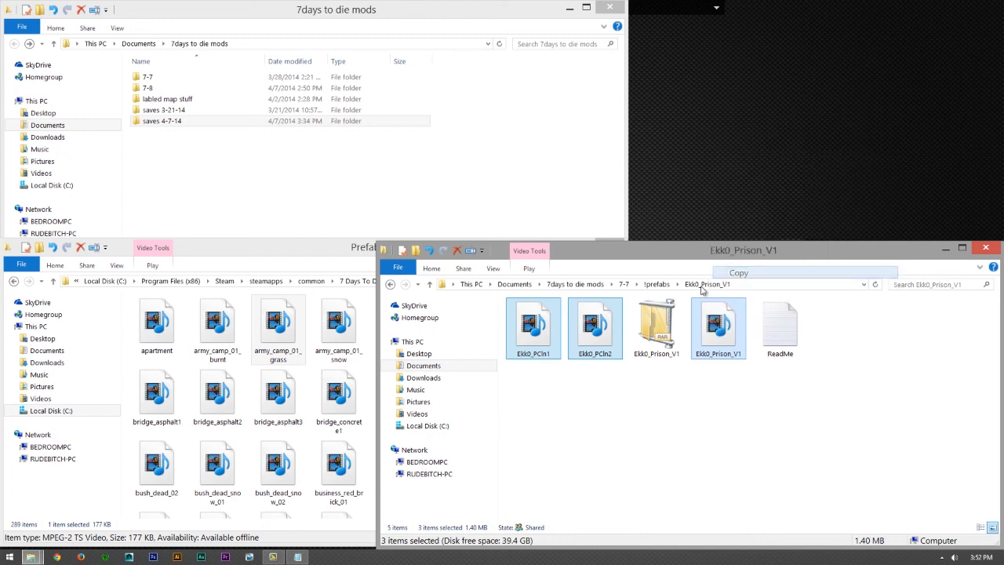
{"action": "left_click", "coordinate": [313, 378]}
{"action": "right_click", "coordinate": [312, 375]}
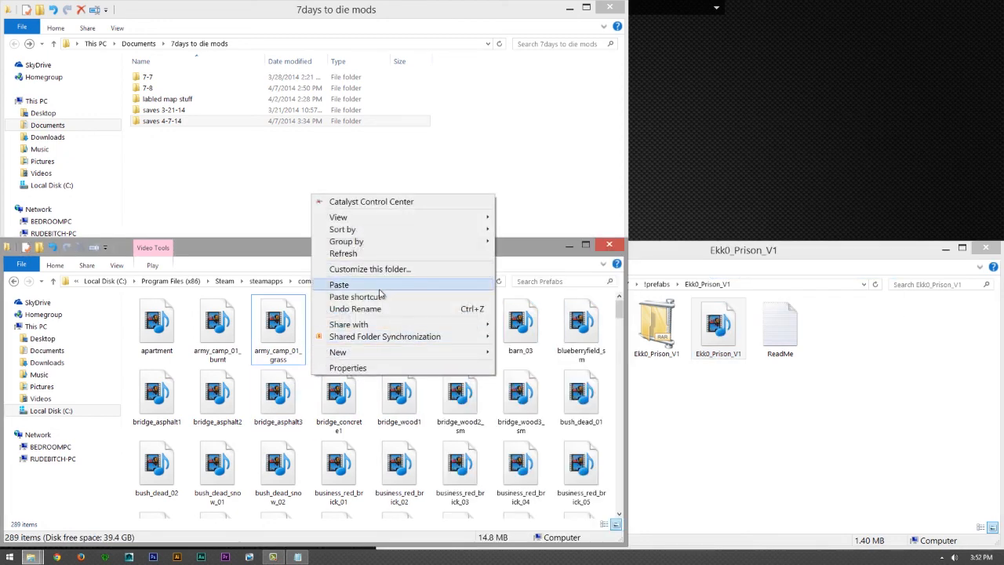
{"action": "left_click", "coordinate": [381, 287]}
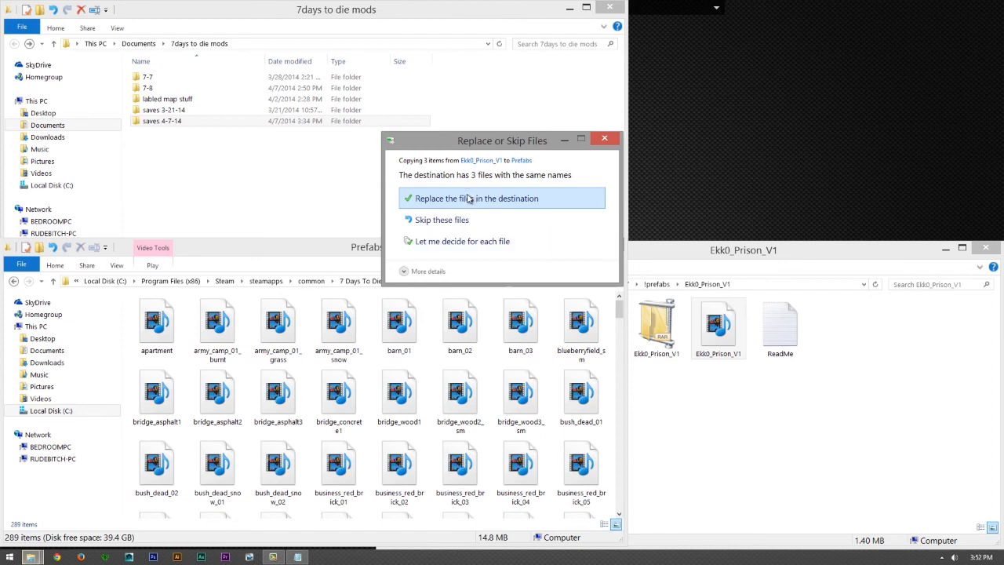
{"action": "left_click", "coordinate": [468, 198]}
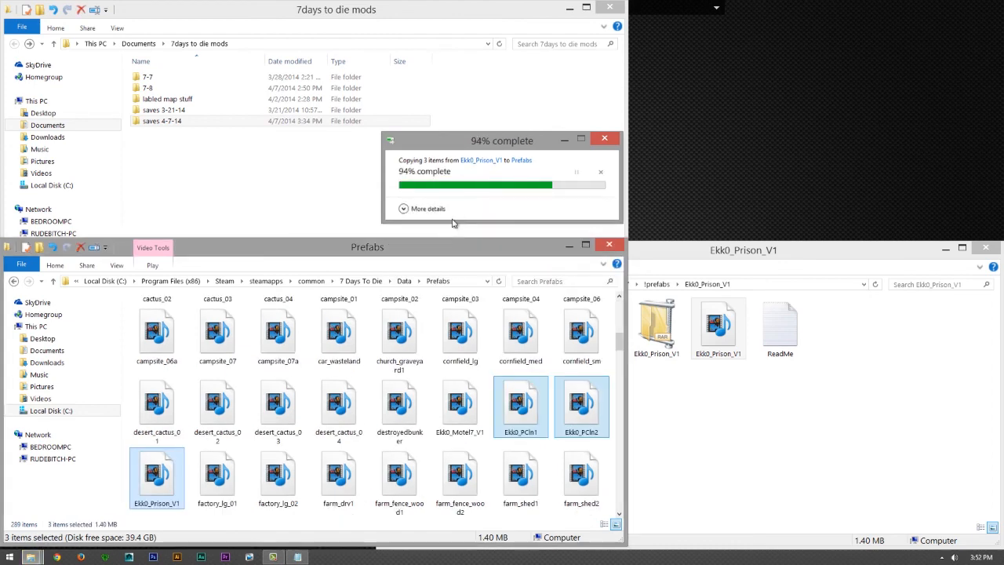
{"action": "left_click", "coordinate": [687, 449]}
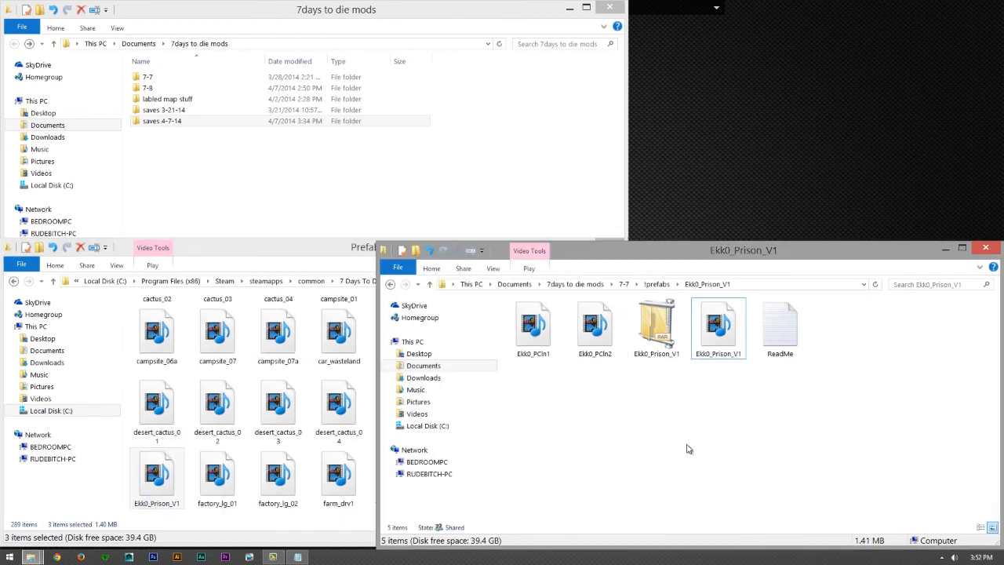
- Return from Prefabs to the Data folder and open Worlds\Navezgane\Saves
{"action": "left_click", "coordinate": [351, 245]}
{"action": "key", "text": "BackSpace"}
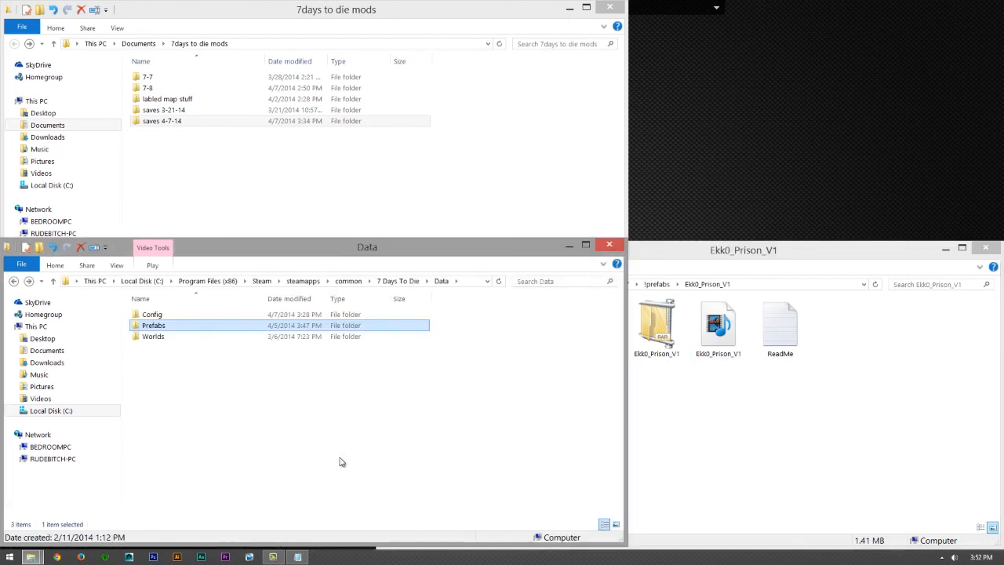
{"action": "double_click", "coordinate": [171, 345]}
{"action": "left_click", "coordinate": [166, 374]}
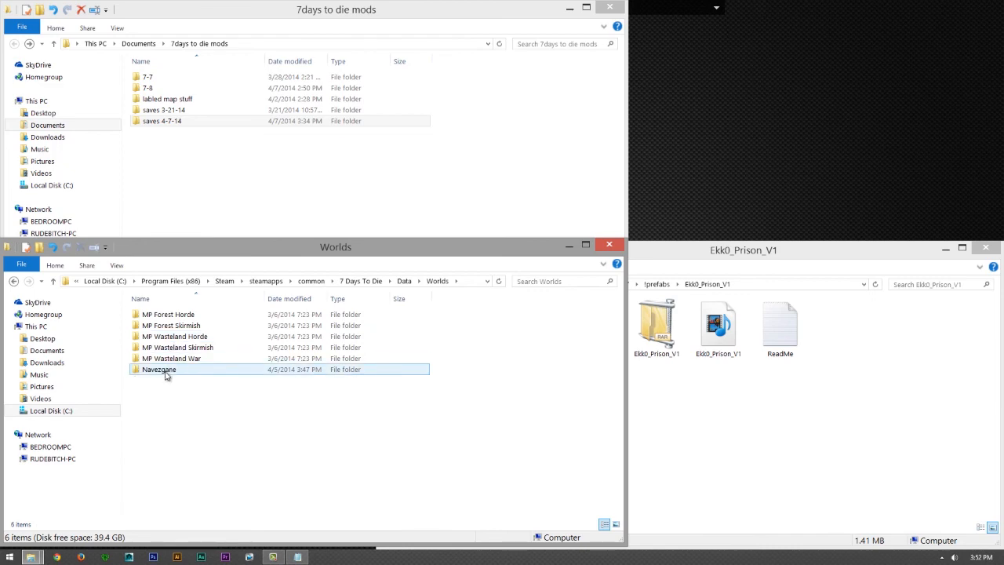
{"action": "double_click", "coordinate": [166, 373]}
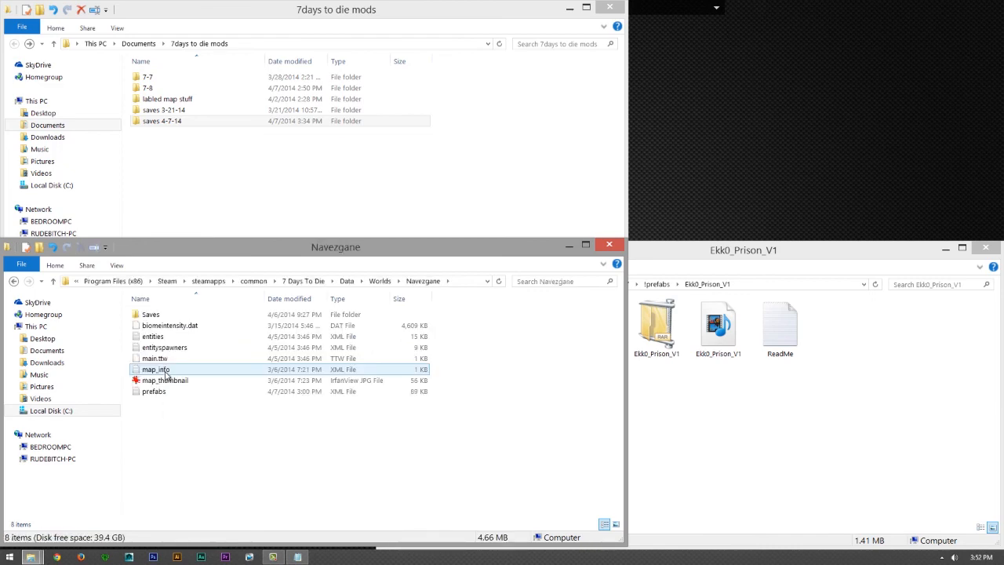
{"action": "double_click", "coordinate": [168, 315]}
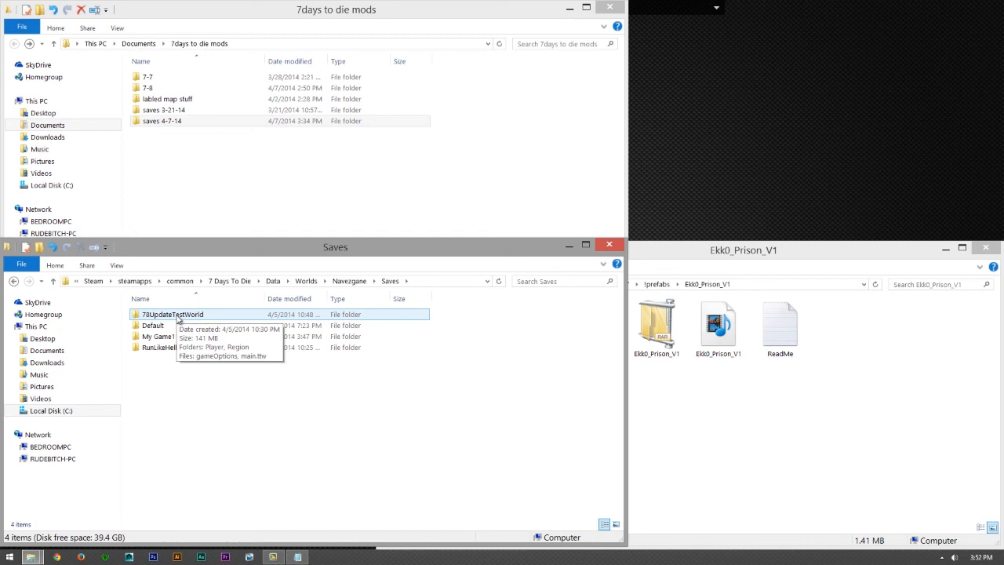
- Copy the 78UpdateTestWorld and RunLikeHell78 save folders to the clipboard
{"action": "left_click", "coordinate": [178, 317]}
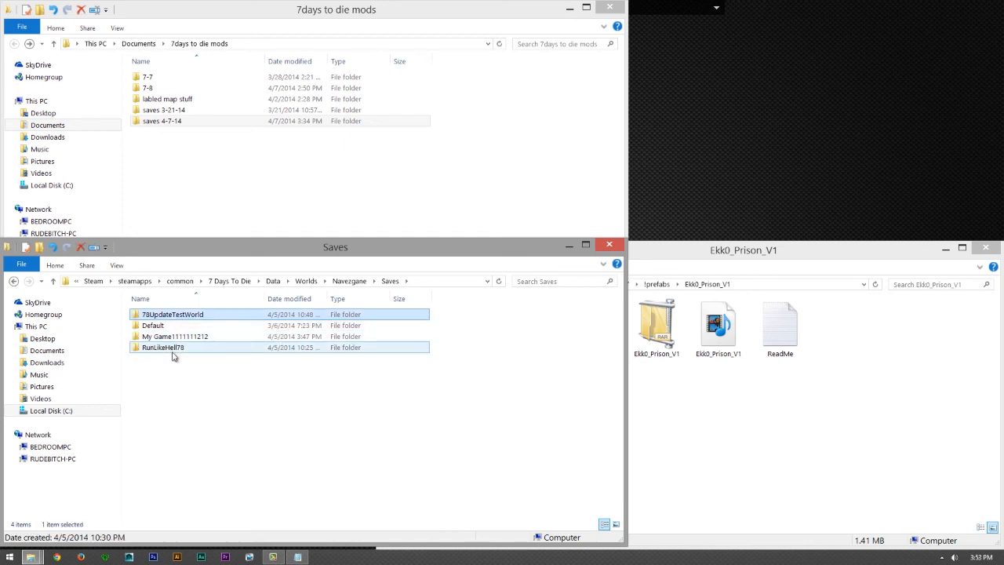
{"action": "left_click", "coordinate": [173, 351], "text": "ctrl"}
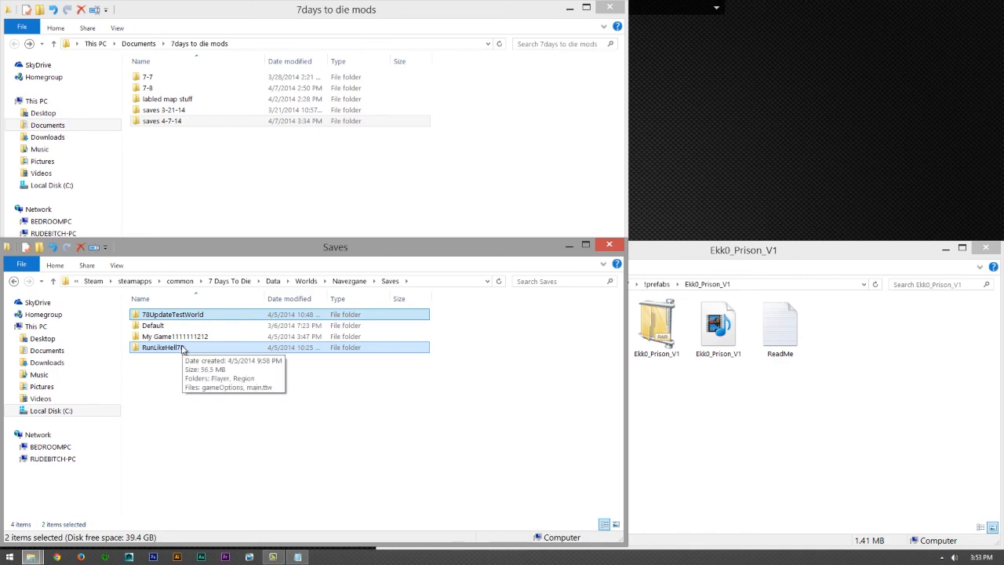
{"action": "right_click", "coordinate": [182, 349]}
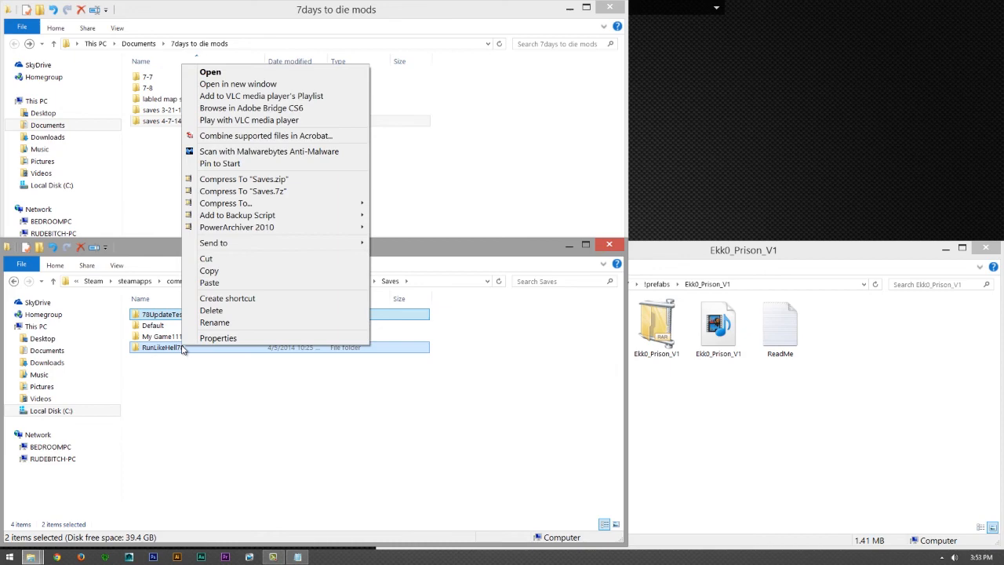
{"action": "left_click", "coordinate": [218, 272]}
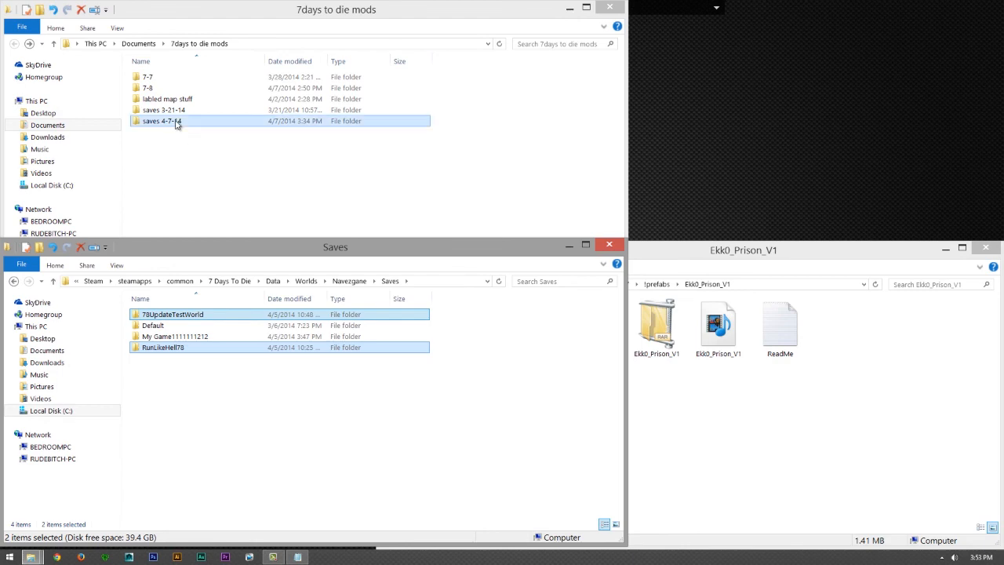
- Open the saves 4-7-14 backup folder in the 7days to die mods window and return to the game's Saves window
{"action": "left_click", "coordinate": [208, 202]}
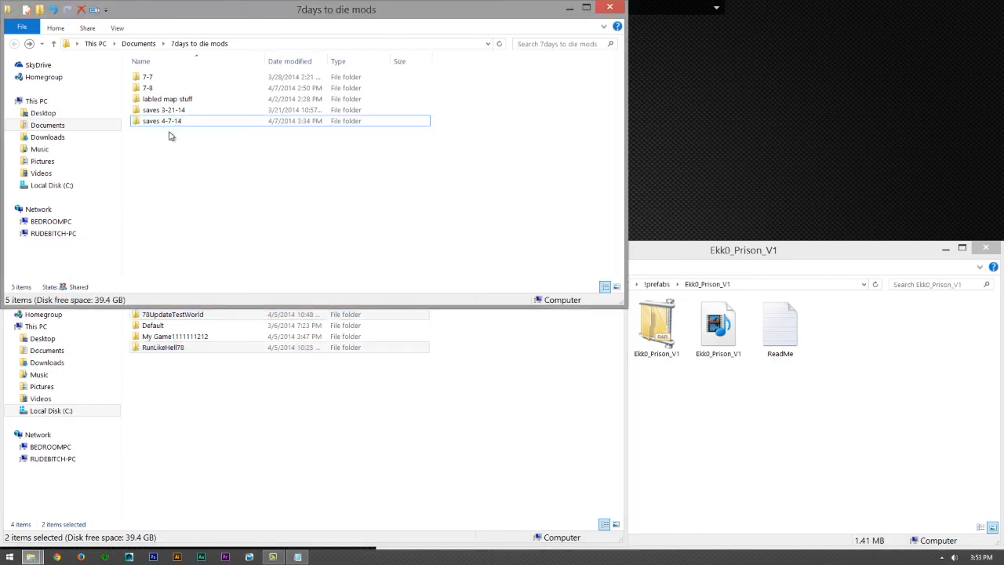
{"action": "left_click", "coordinate": [180, 122]}
{"action": "double_click", "coordinate": [179, 121]}
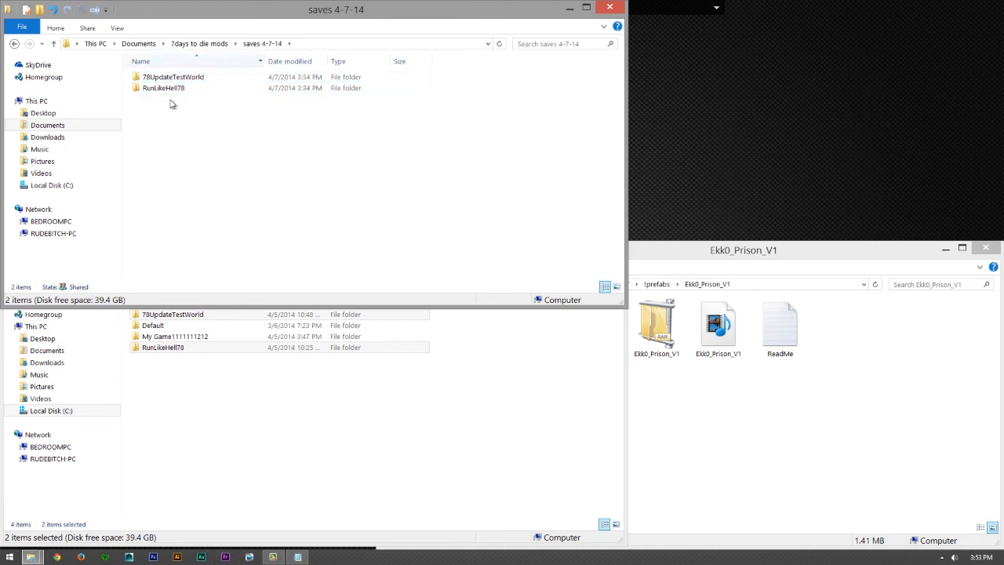
{"action": "left_click", "coordinate": [208, 411]}
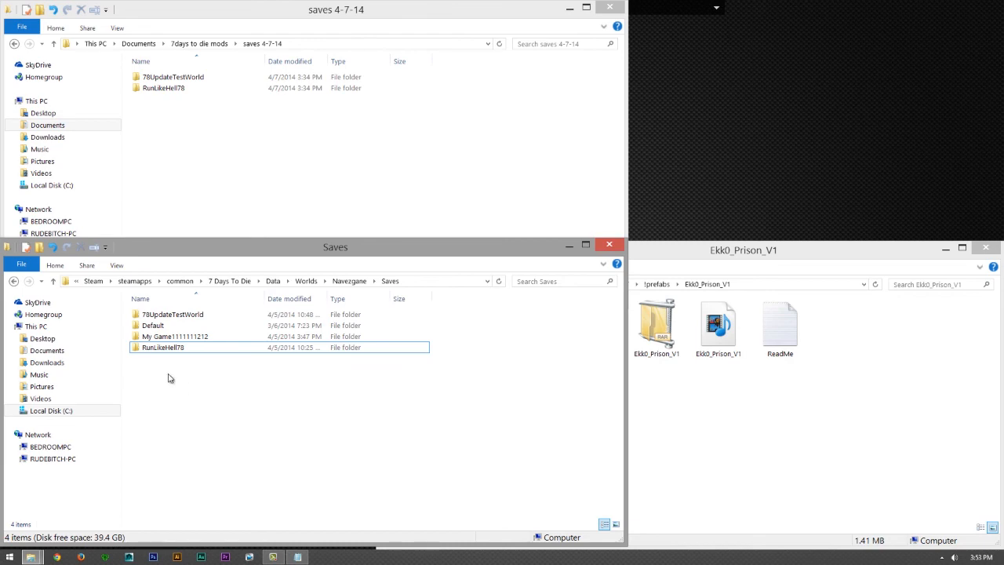
- Open the Region folder of the 78UpdateTestWorld save and look through its region files
{"action": "left_click", "coordinate": [190, 317]}
{"action": "double_click", "coordinate": [190, 318]}
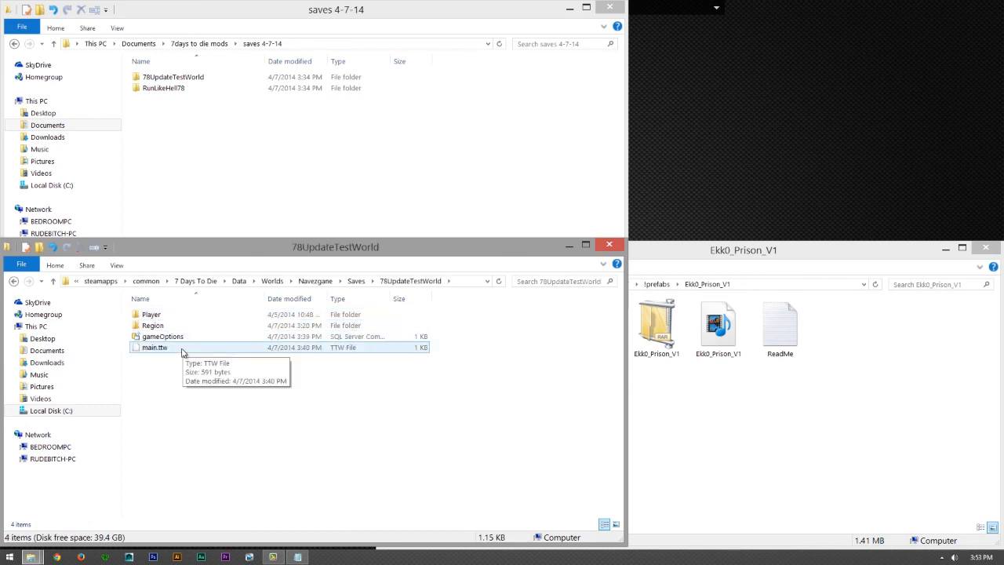
{"action": "double_click", "coordinate": [184, 327]}
{"action": "scroll", "coordinate": [211, 364], "scroll_direction": "down", "scroll_amount": 6}
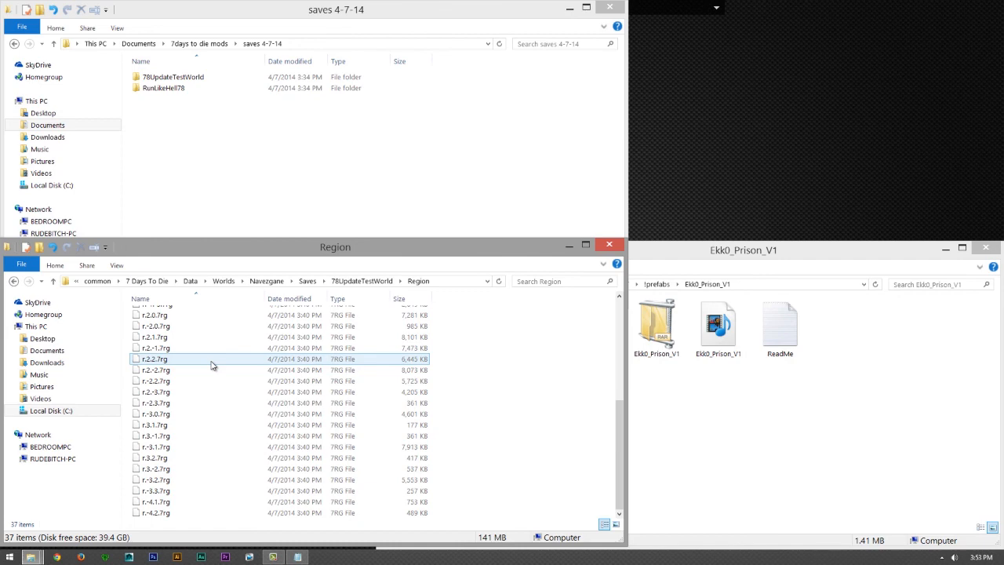
{"action": "scroll", "coordinate": [213, 396], "scroll_direction": "up", "scroll_amount": 1}
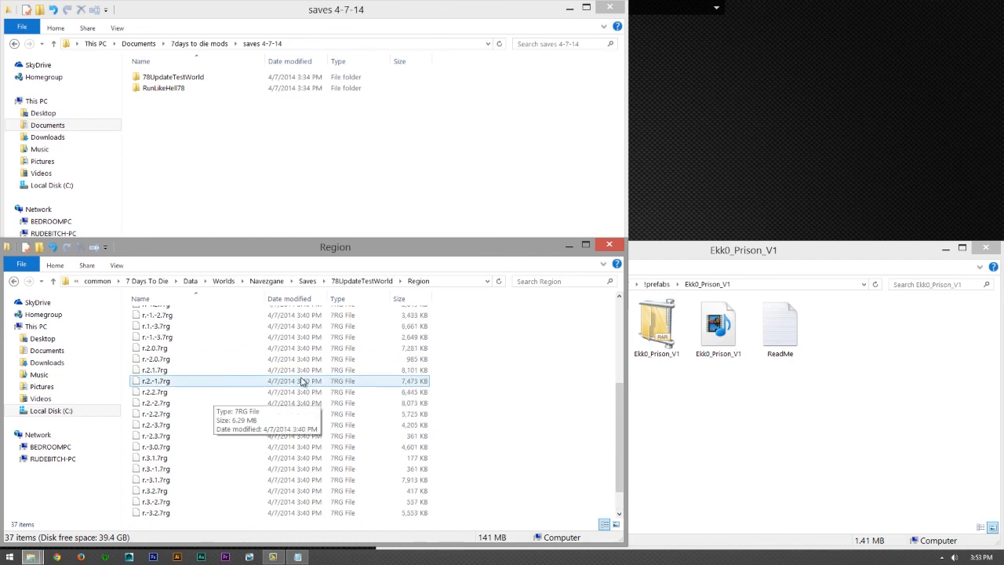
- Reopen the prison ReadMe beside the folders, highlight the Region path in instruction 03 to check the affected regions, and return to the Region folder
{"action": "double_click", "coordinate": [780, 328]}
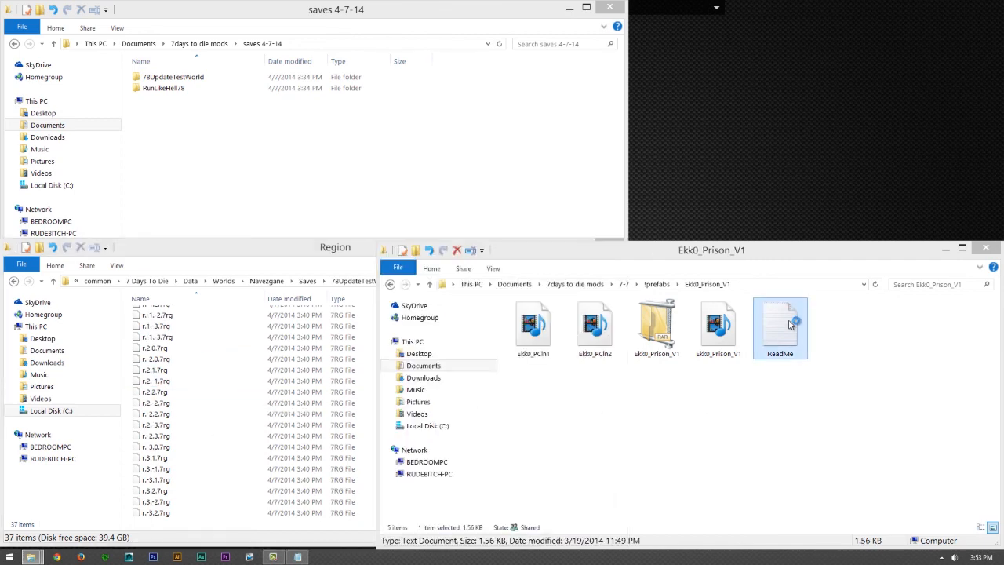
{"action": "left_click_drag", "start_coordinate": [249, 143], "coordinate": [764, 95]}
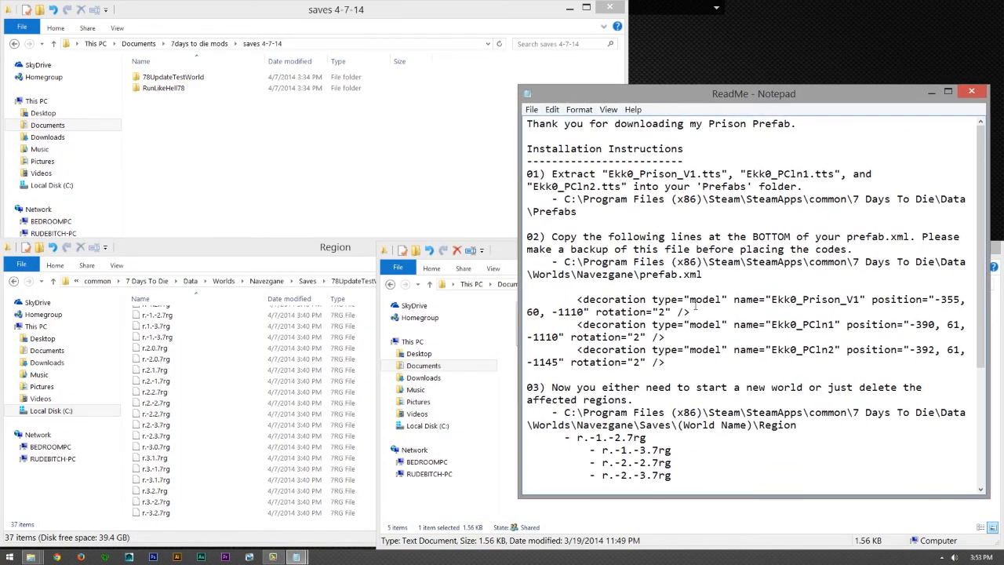
{"action": "scroll", "coordinate": [709, 327], "scroll_direction": "down", "scroll_amount": 5}
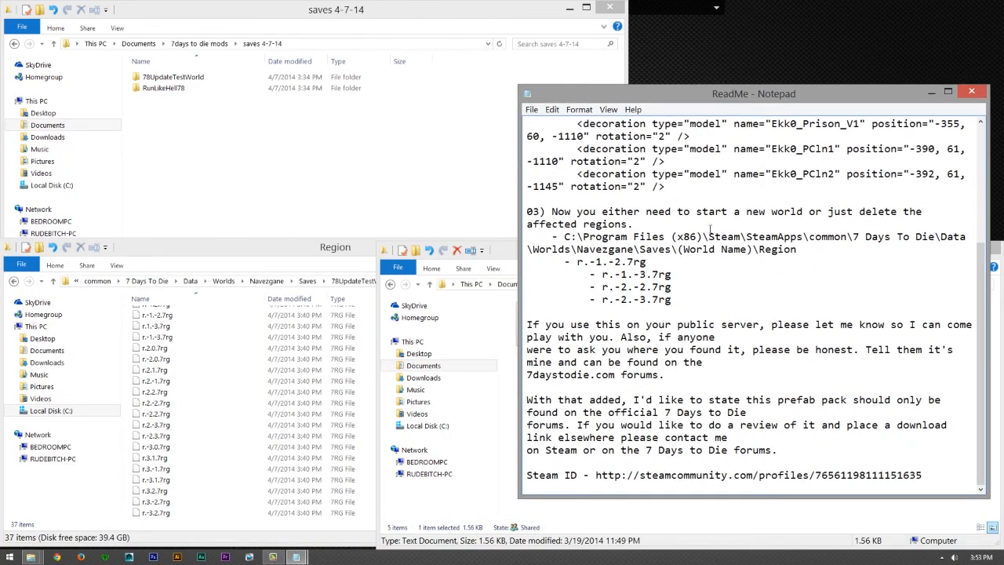
{"action": "left_click_drag", "start_coordinate": [562, 238], "coordinate": [821, 261]}
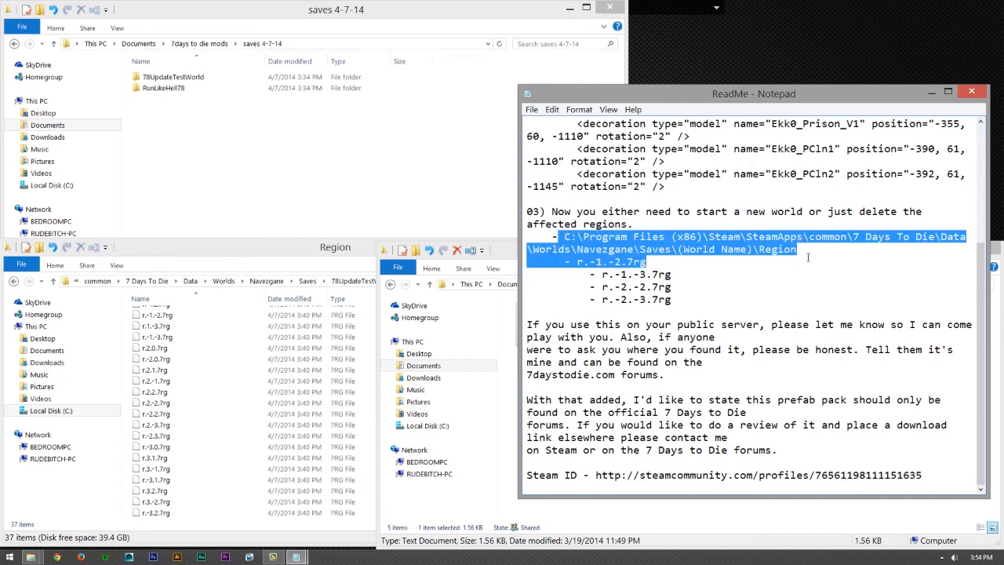
{"action": "left_click", "coordinate": [704, 270]}
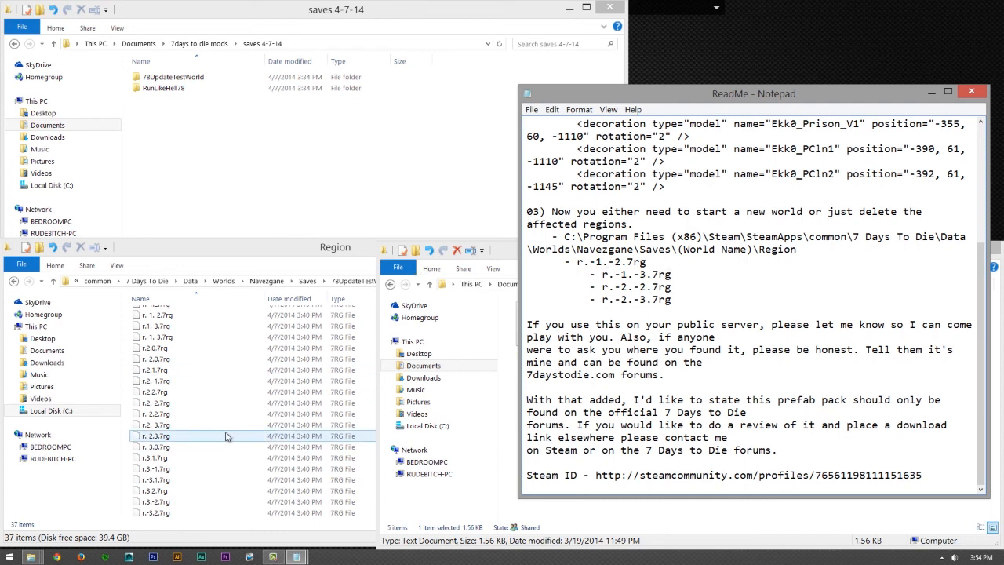
{"action": "scroll", "coordinate": [216, 390], "scroll_direction": "up", "scroll_amount": 1}
{"action": "left_click", "coordinate": [212, 371]}
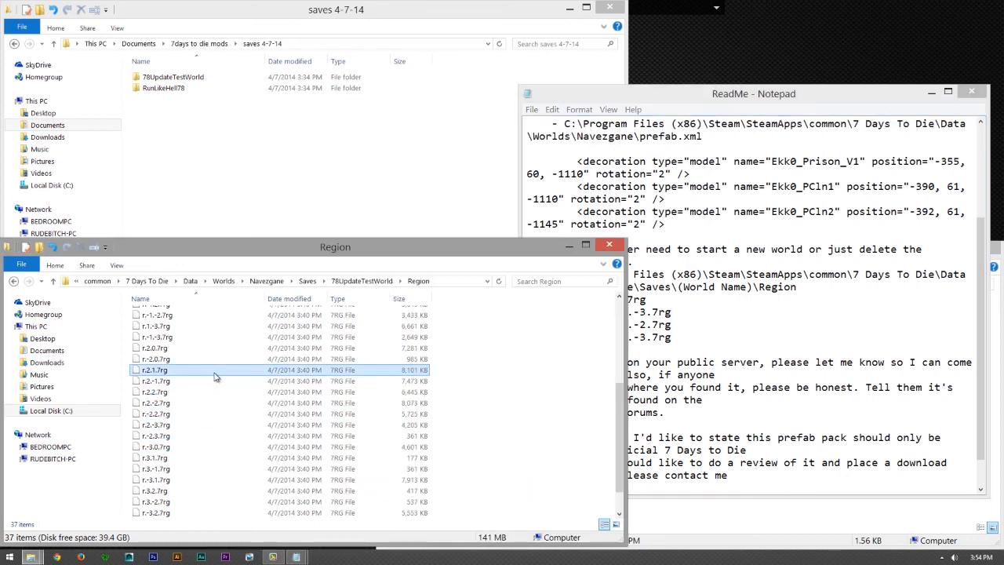
- Delete the region file r.-1.-2.7rg from the 78UpdateTestWorld save's Region folder
{"action": "scroll", "coordinate": [210, 372], "scroll_direction": "up", "scroll_amount": 3}
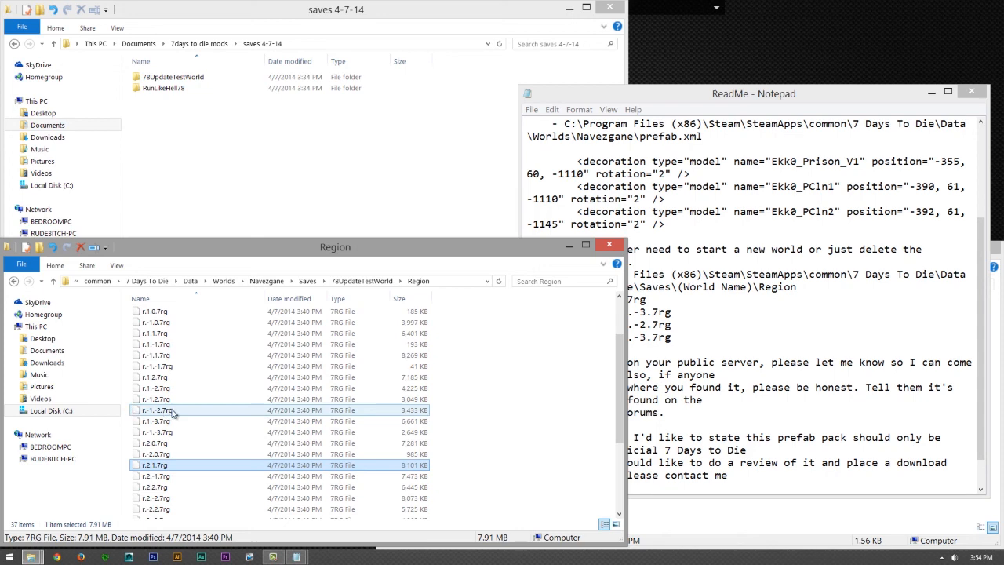
{"action": "left_click", "coordinate": [174, 412]}
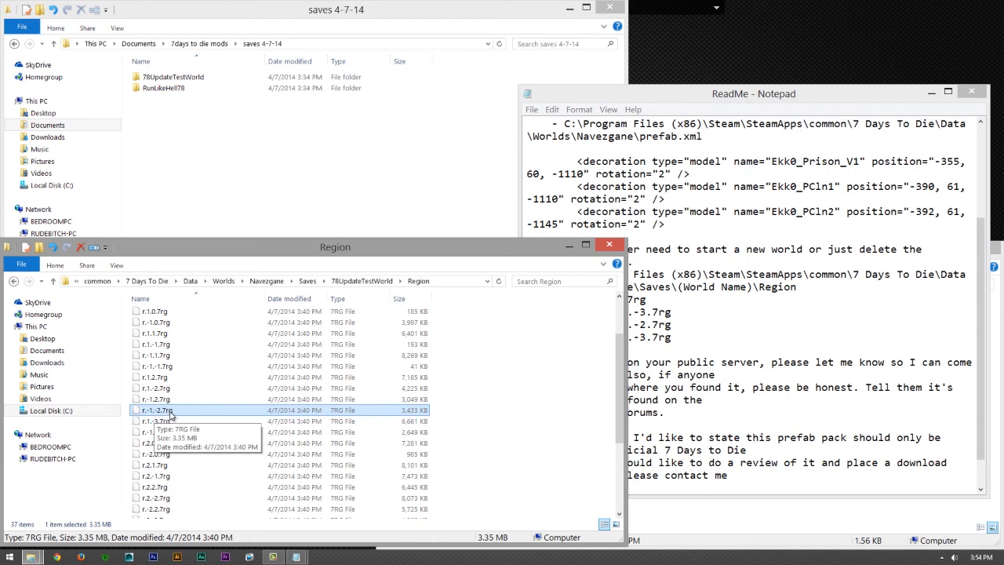
{"action": "right_click", "coordinate": [169, 414]}
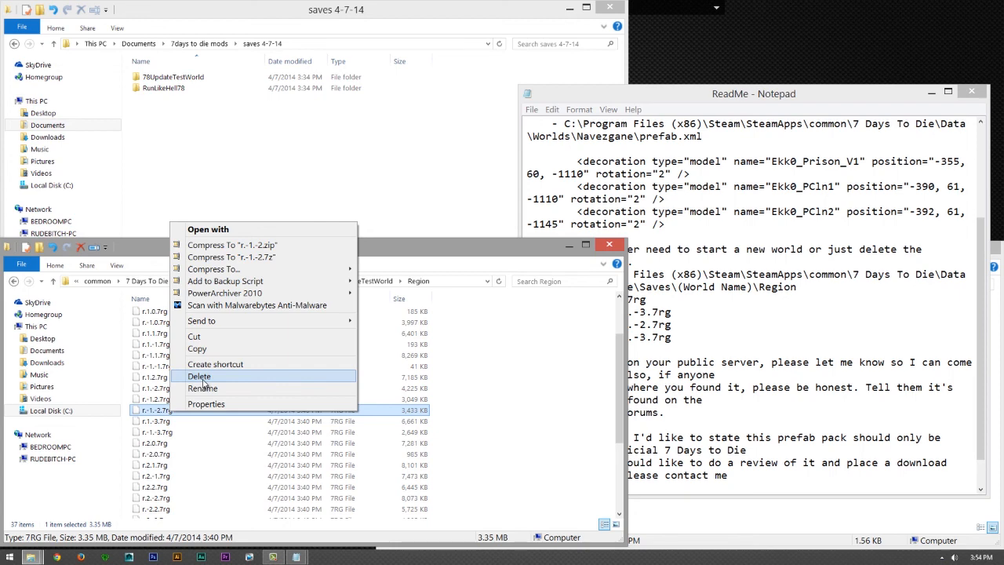
{"action": "left_click", "coordinate": [203, 382]}
- Check the affected regions in the ReadMe and delete the region file r.-1.-3.7rg from the Region folder
{"action": "left_click", "coordinate": [711, 336]}
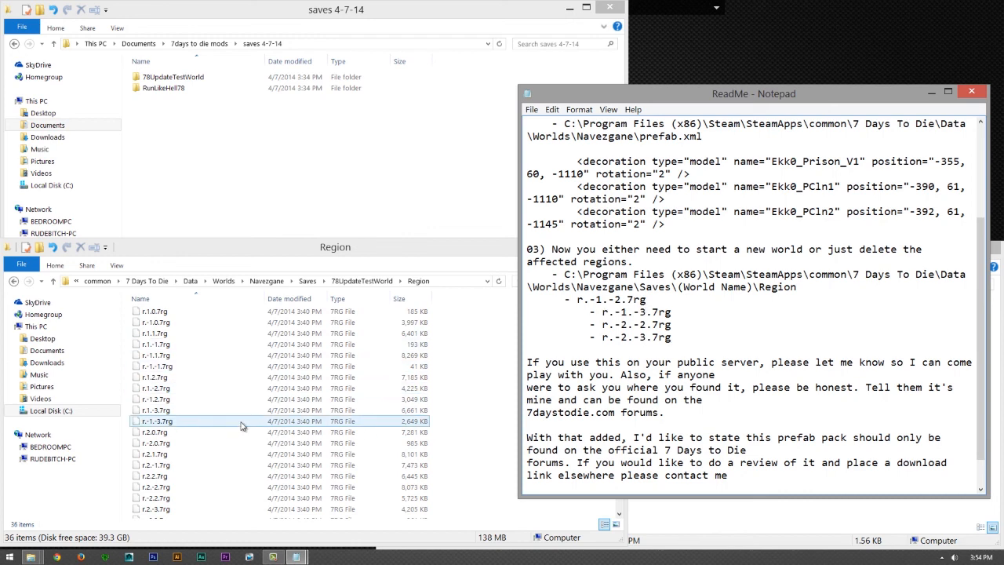
{"action": "left_click", "coordinate": [159, 421]}
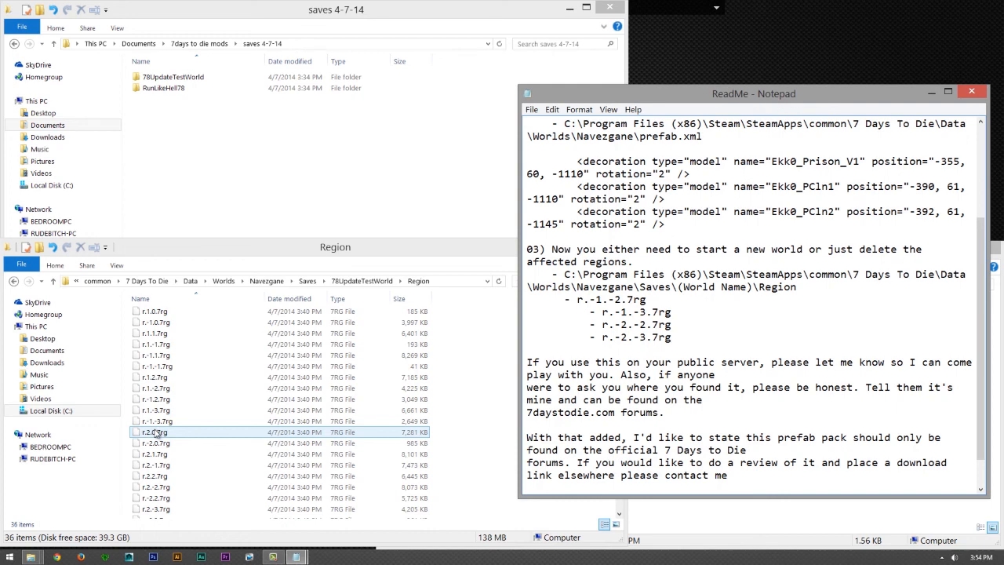
{"action": "left_click", "coordinate": [160, 414]}
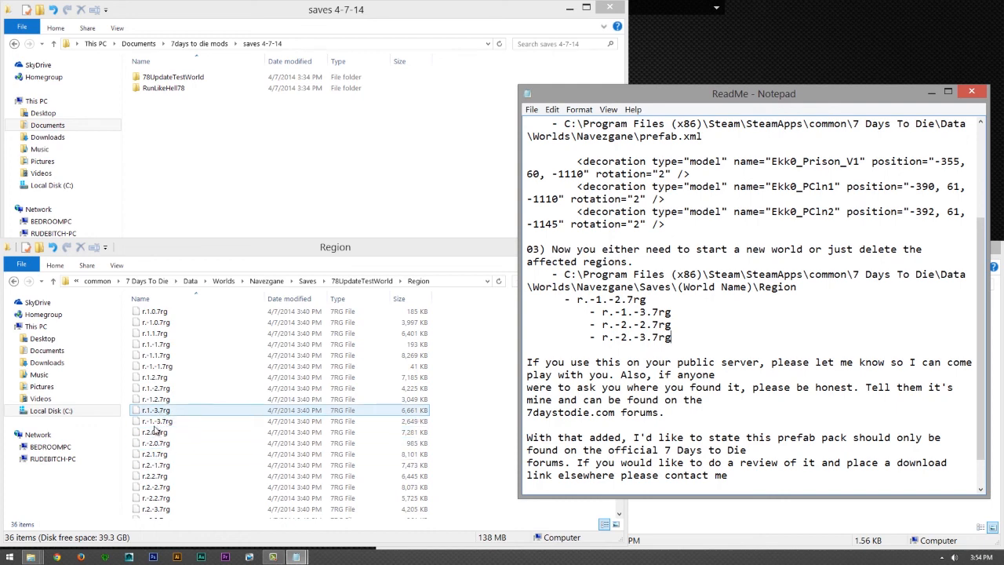
{"action": "left_click", "coordinate": [156, 425]}
{"action": "right_click", "coordinate": [163, 425]}
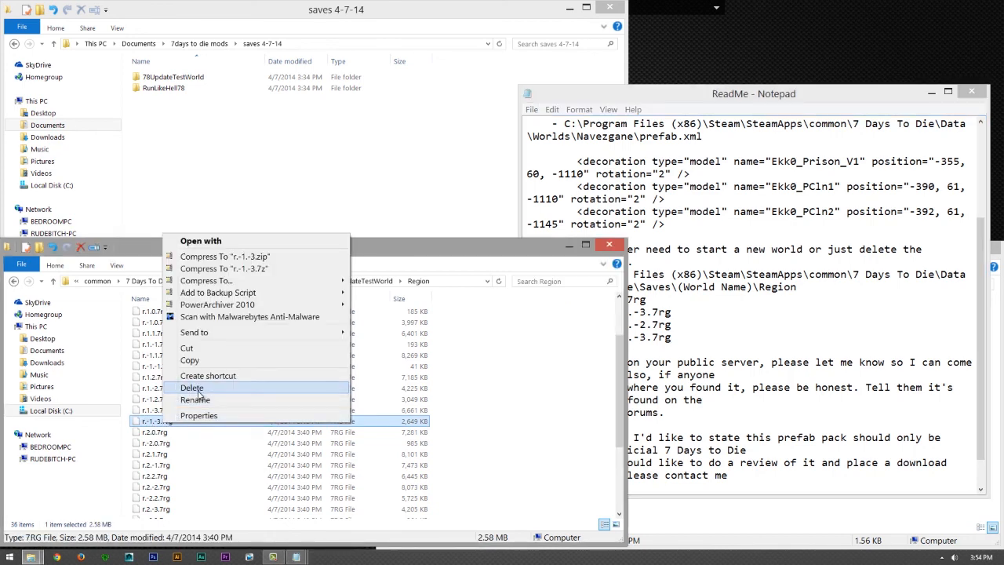
{"action": "left_click", "coordinate": [192, 388]}
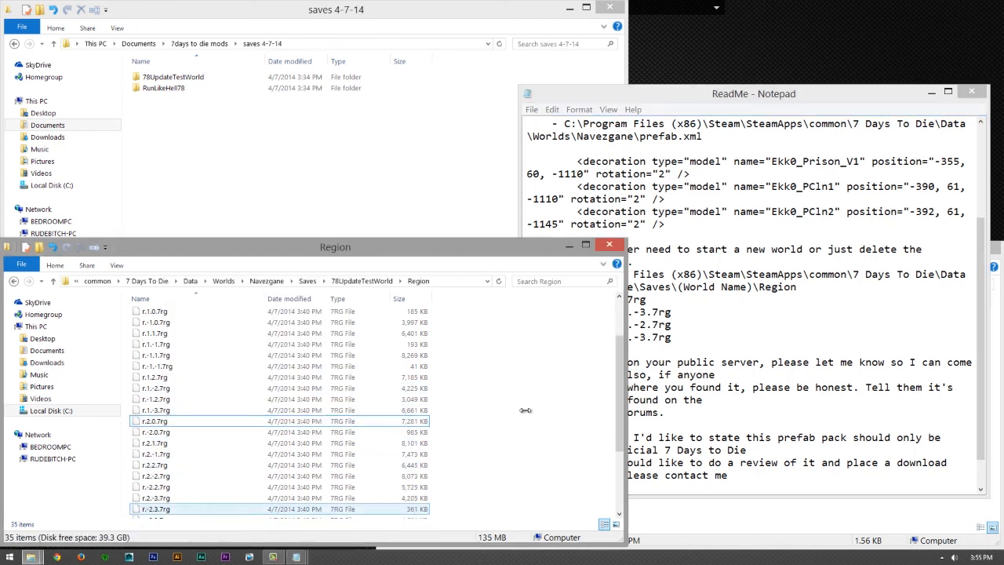
- Look through the Region folder for r.-2.-2.7rg and r.-2.-3.7rg, comparing the file names with the list in the ReadMe
{"action": "left_click", "coordinate": [681, 324]}
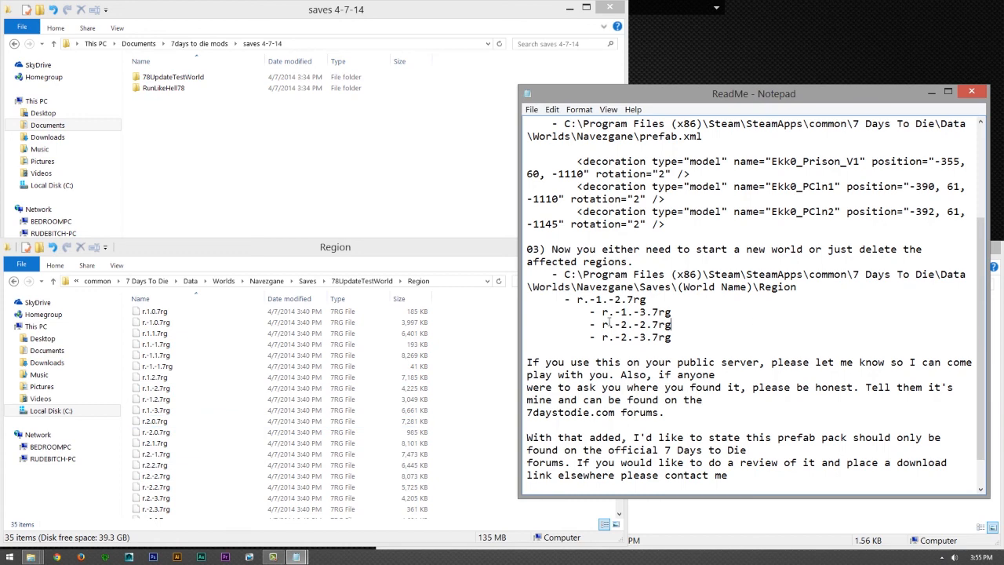
{"action": "left_click", "coordinate": [286, 366]}
{"action": "scroll", "coordinate": [287, 375], "scroll_direction": "down", "scroll_amount": 1}
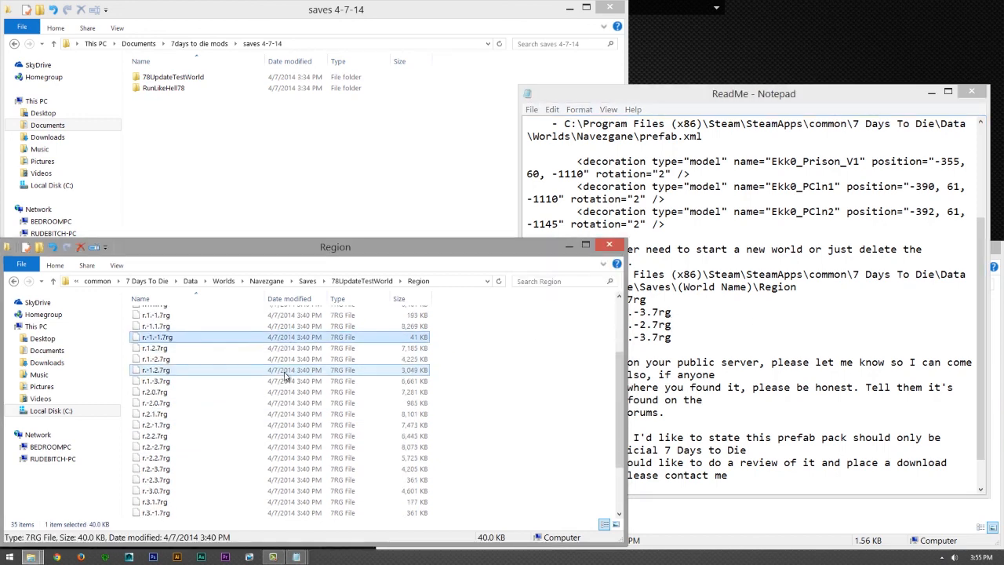
{"action": "scroll", "coordinate": [286, 375], "scroll_direction": "down", "scroll_amount": 2}
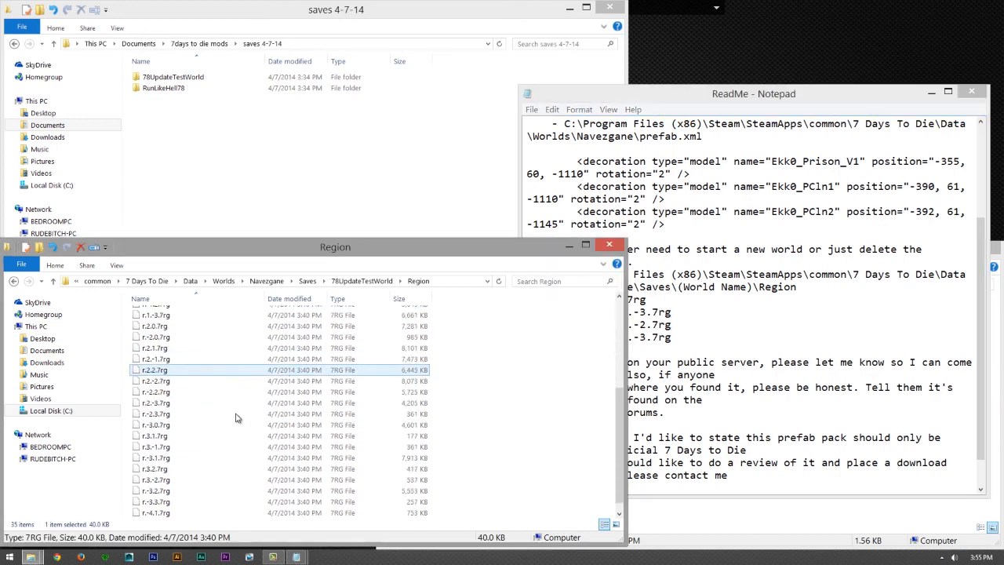
{"action": "left_click", "coordinate": [182, 403]}
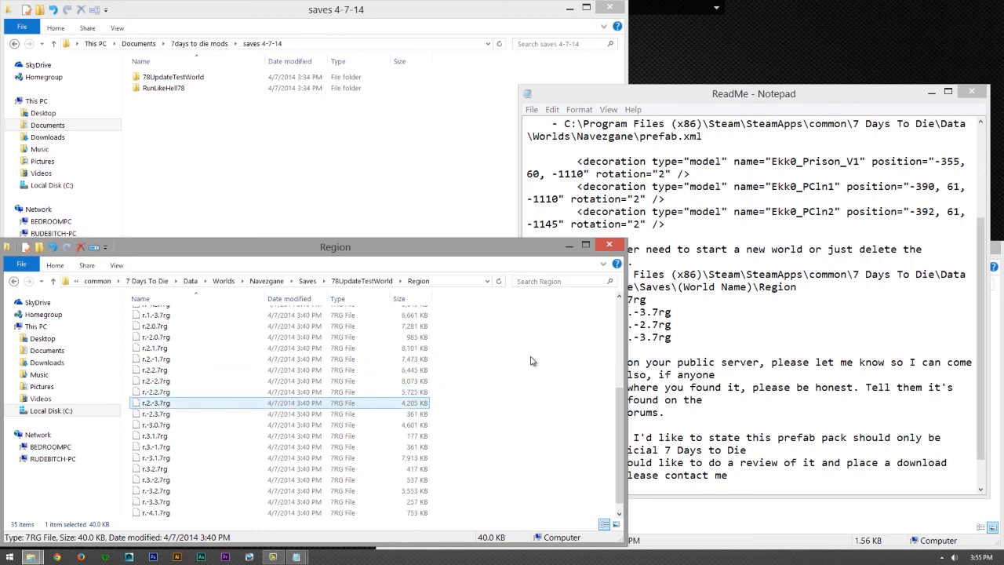
{"action": "left_click", "coordinate": [690, 362]}
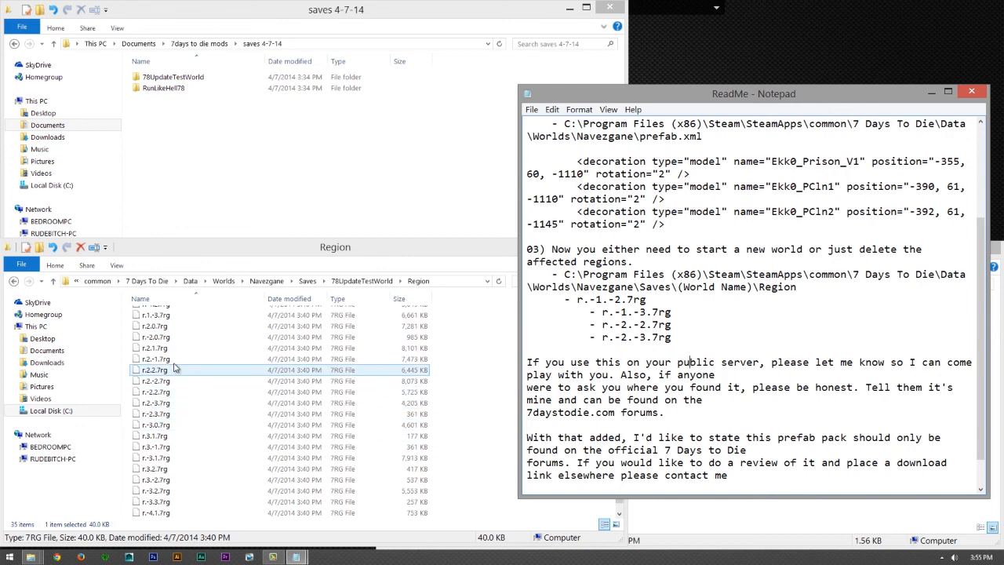
{"action": "left_click", "coordinate": [189, 403]}
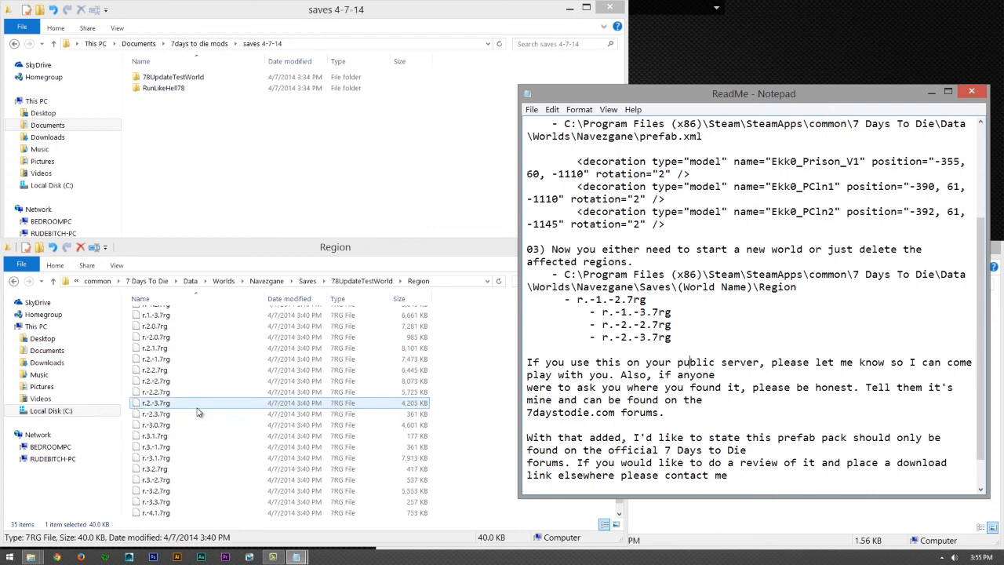
{"action": "left_click", "coordinate": [160, 405]}
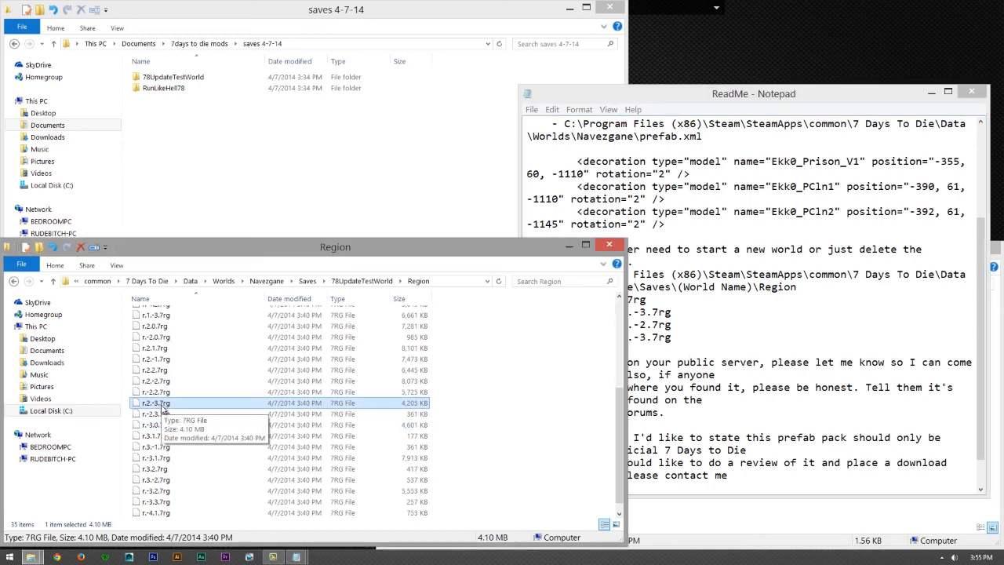
{"action": "left_click", "coordinate": [189, 414], "text": "ctrl"}
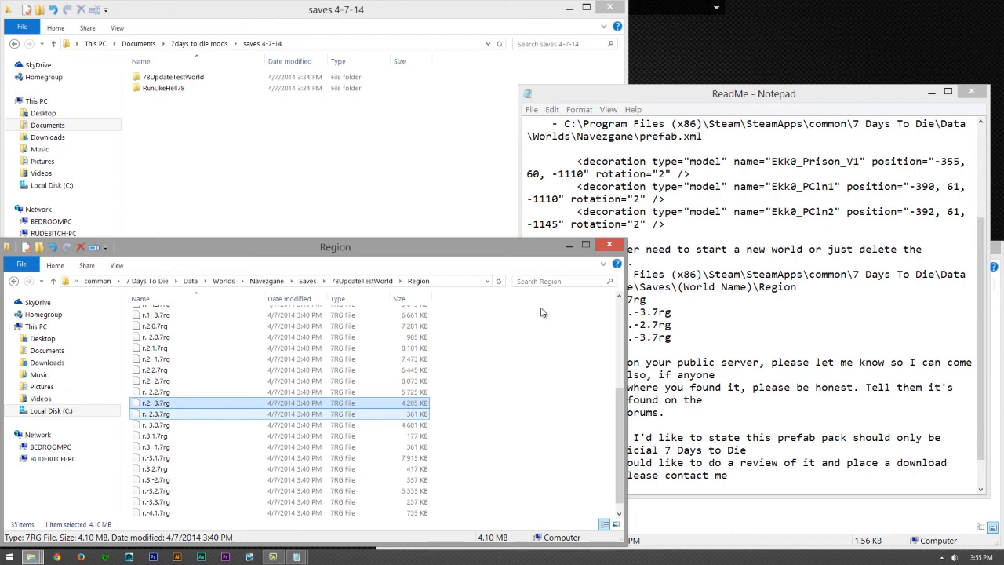
{"action": "left_click", "coordinate": [645, 346]}
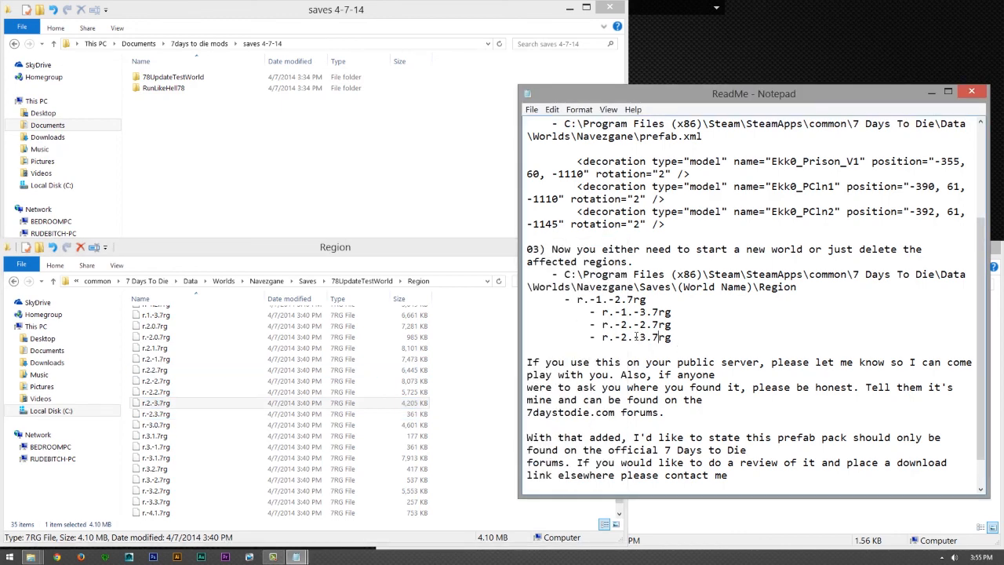
{"action": "left_click_drag", "start_coordinate": [659, 337], "coordinate": [609, 338]}
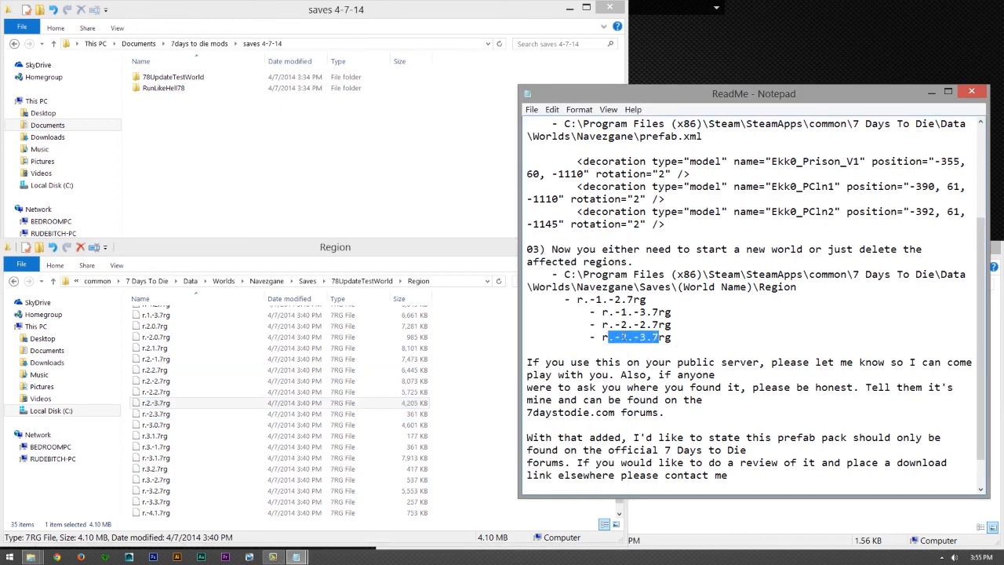
{"action": "left_click", "coordinate": [624, 338]}
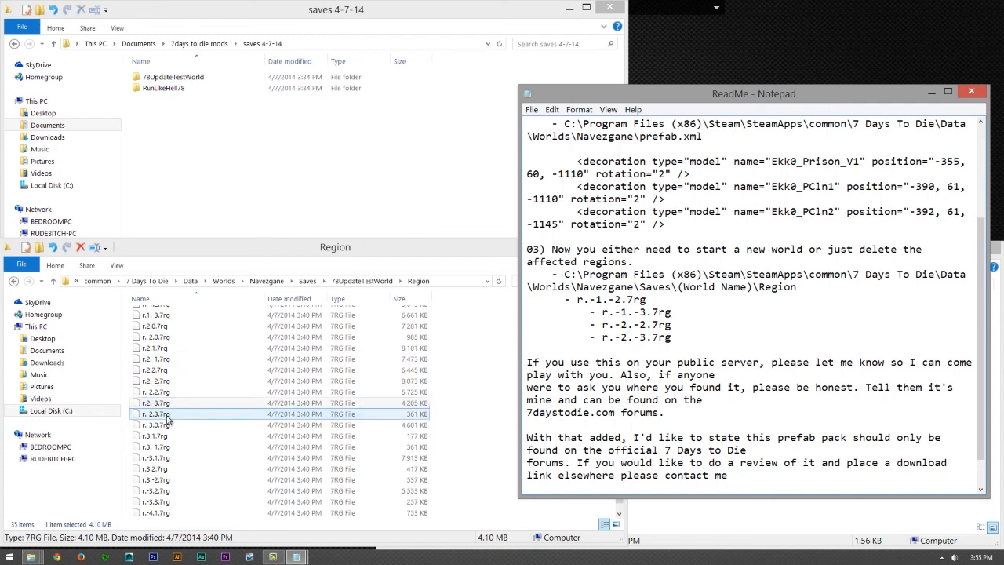
- Return to the 78UpdateTestWorld folder and bring instruction 02 of the ReadMe into view
{"action": "left_click", "coordinate": [269, 362]}
{"action": "key", "text": "BackSpace"}
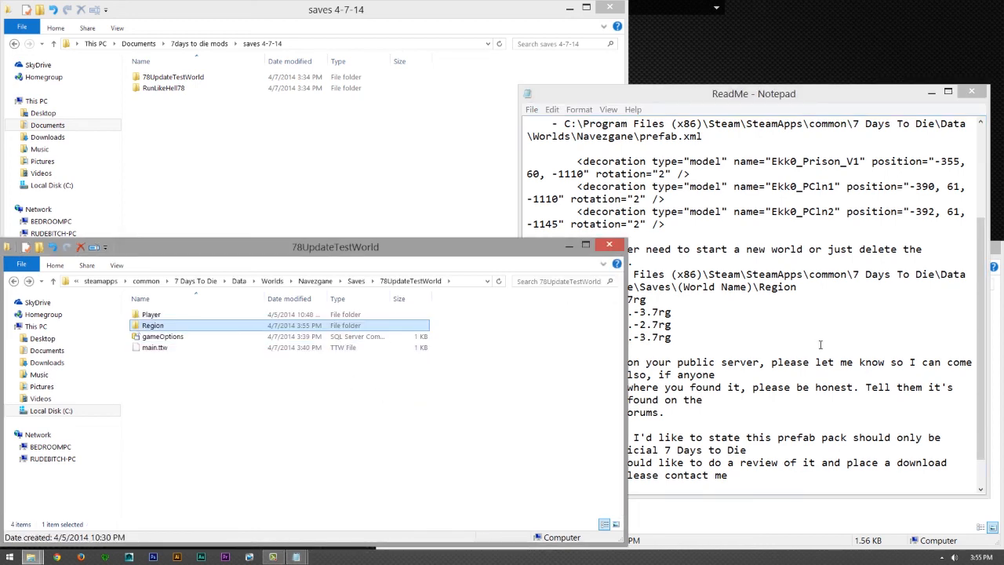
{"action": "left_click", "coordinate": [820, 344]}
{"action": "scroll", "coordinate": [701, 384], "scroll_direction": "up", "scroll_amount": 1}
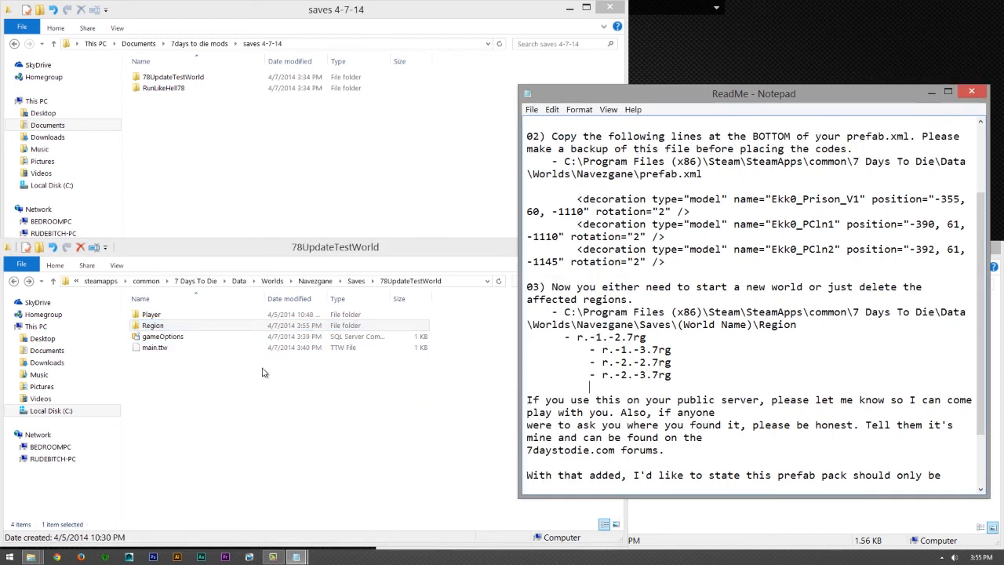
- Go back up to the 7 Days To Die folder and open Data\Worlds\Navezgane
{"action": "left_click", "coordinate": [180, 328]}
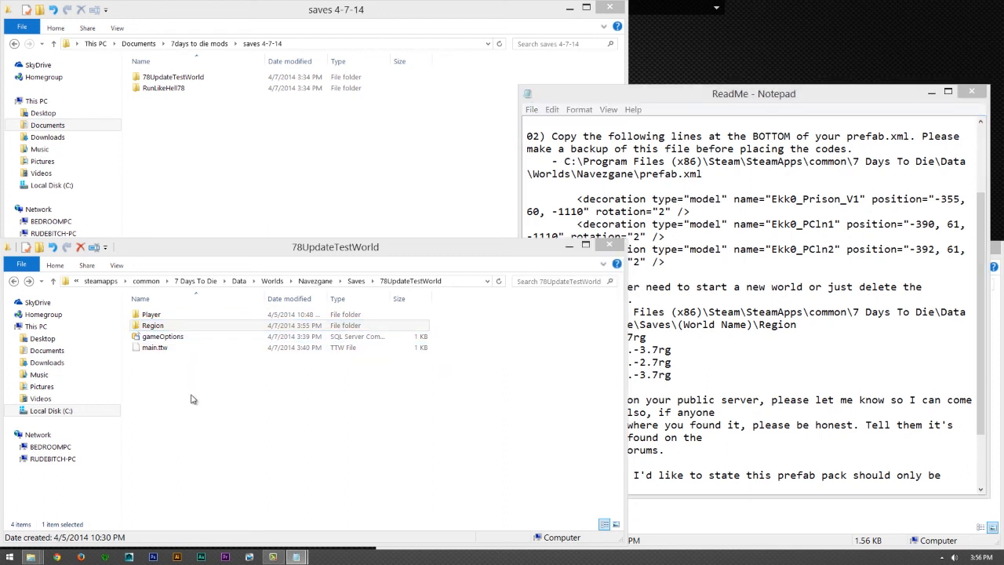
{"action": "key", "text": "BackSpace"}
{"action": "key", "text": "BackSpace"}
{"action": "key", "text": "BackSpace"}
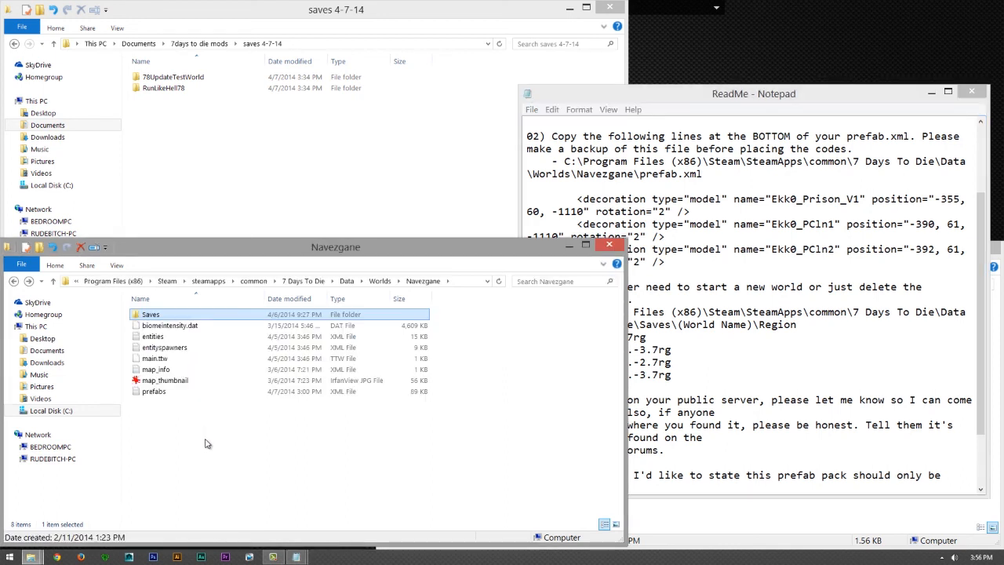
{"action": "key", "text": "BackSpace"}
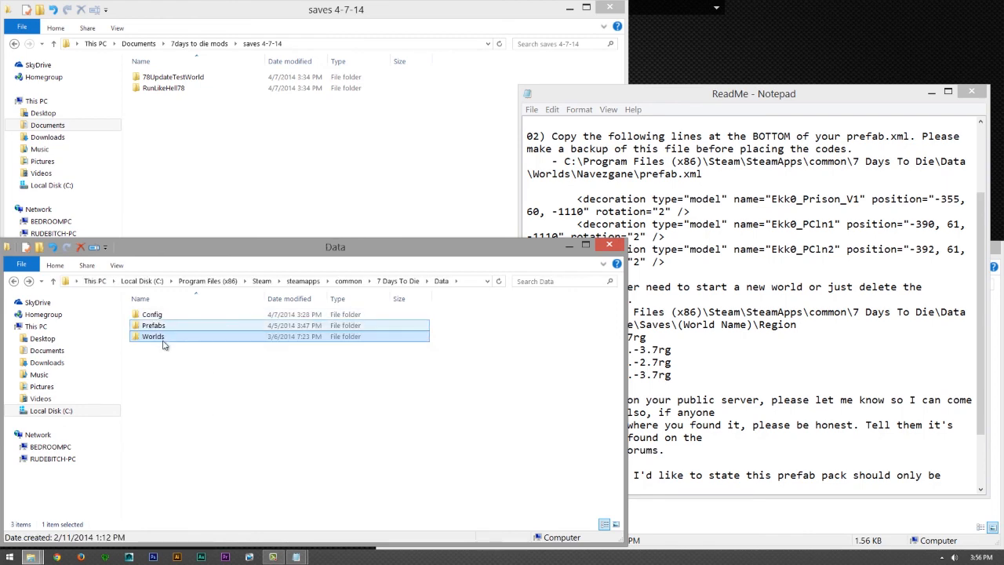
{"action": "key", "text": "BackSpace"}
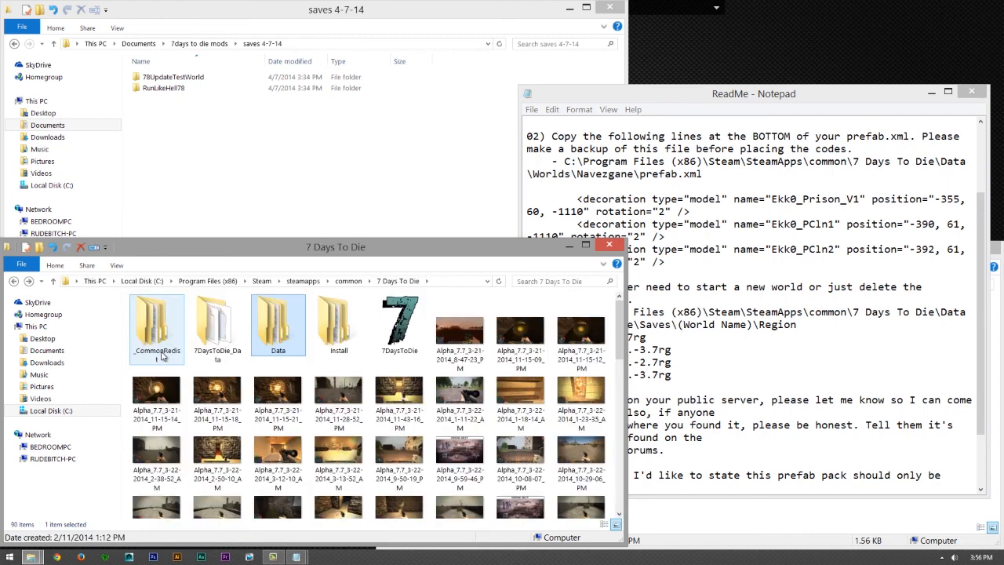
{"action": "double_click", "coordinate": [300, 336]}
{"action": "double_click", "coordinate": [156, 337]}
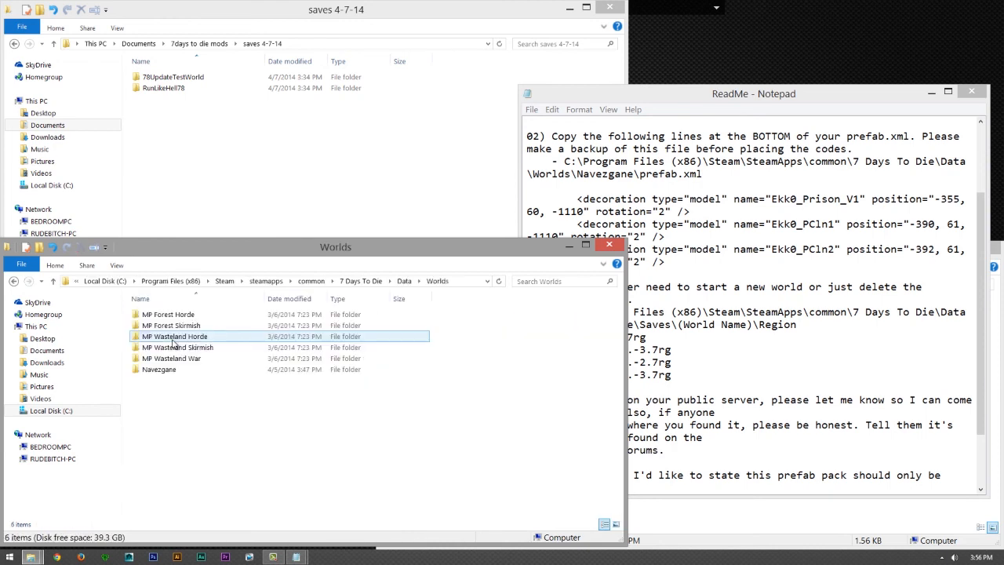
{"action": "left_click", "coordinate": [171, 370]}
{"action": "double_click", "coordinate": [171, 370]}
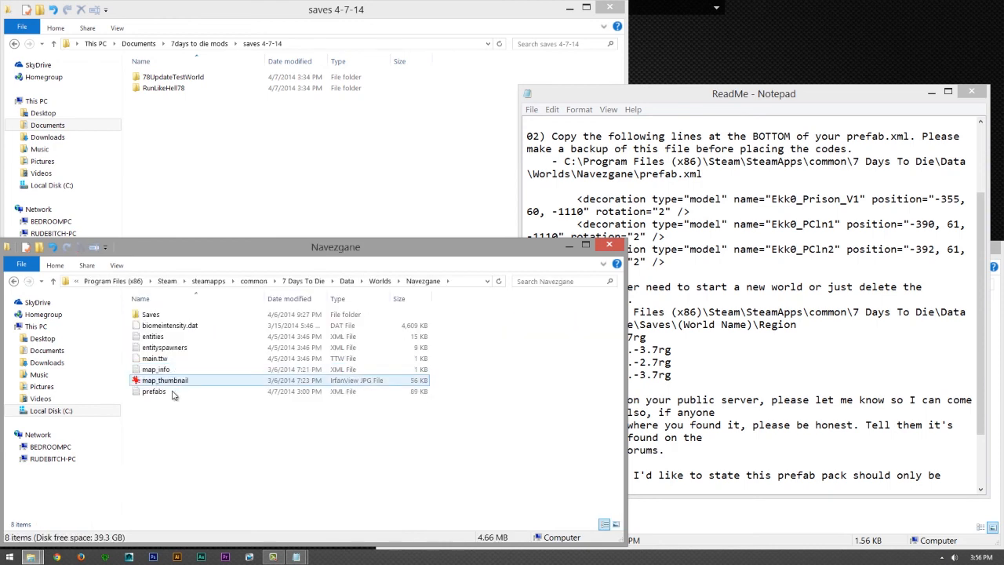
- Open the Navezgane prefabs XML file in WordPad and add an empty line just before the closing </prefabs> tag
{"action": "left_click", "coordinate": [173, 395]}
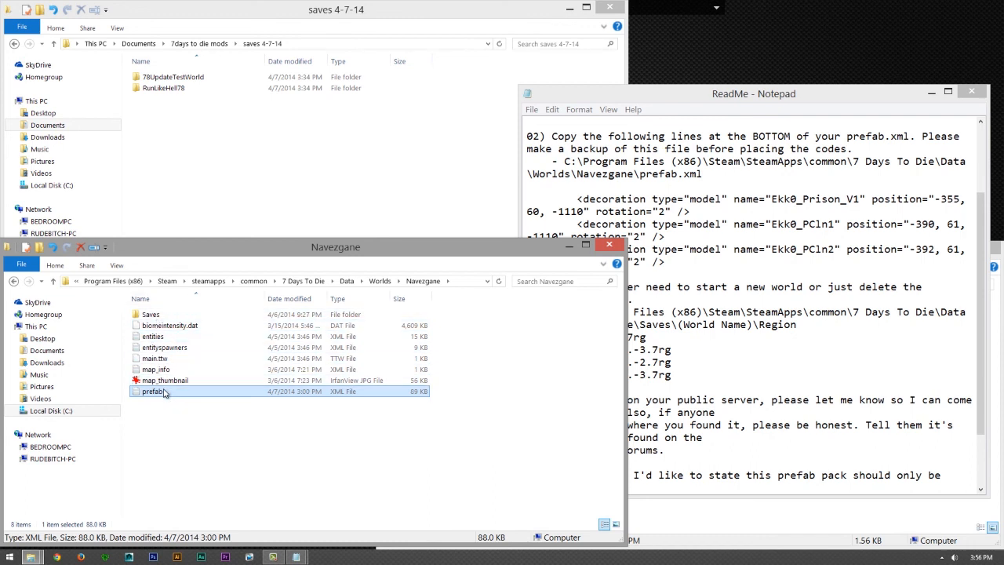
{"action": "right_click", "coordinate": [167, 394]}
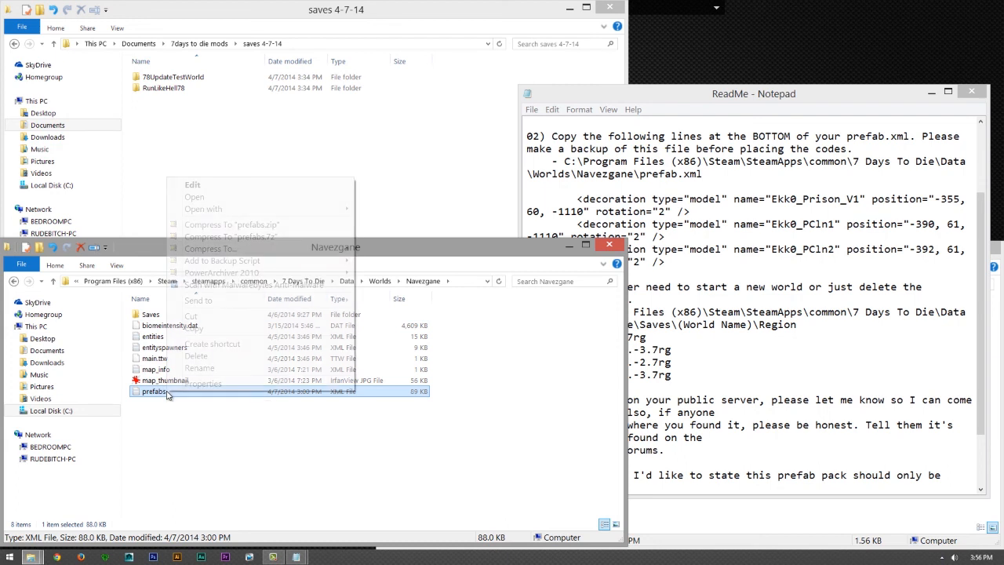
{"action": "mouse_move", "coordinate": [263, 209]}
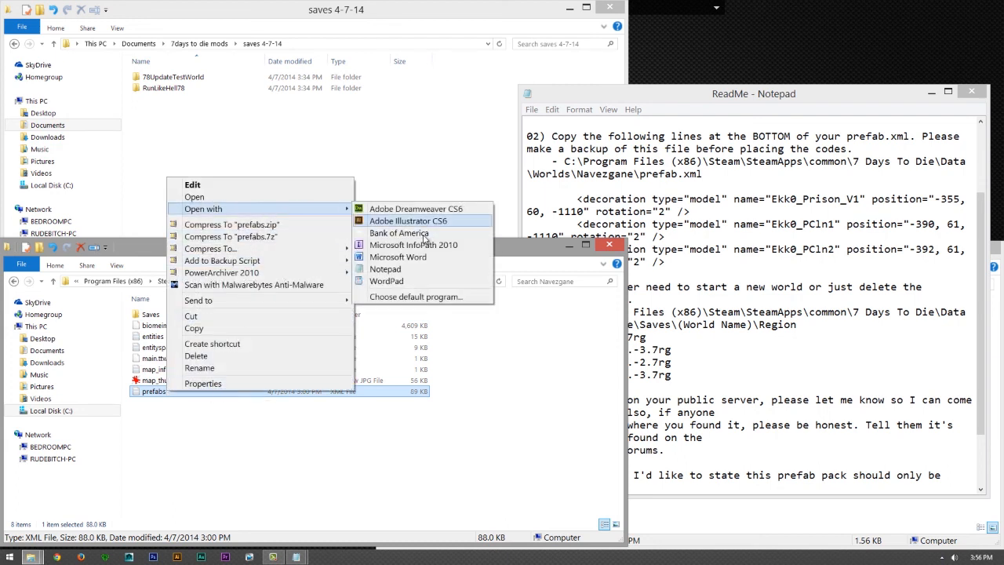
{"action": "left_click", "coordinate": [416, 284]}
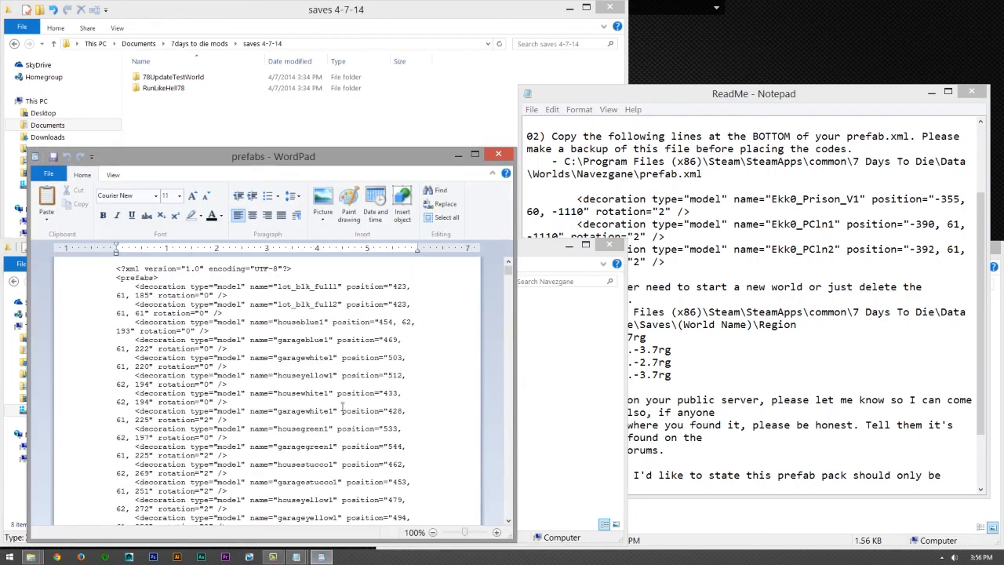
{"action": "left_click_drag", "start_coordinate": [509, 270], "coordinate": [491, 540]}
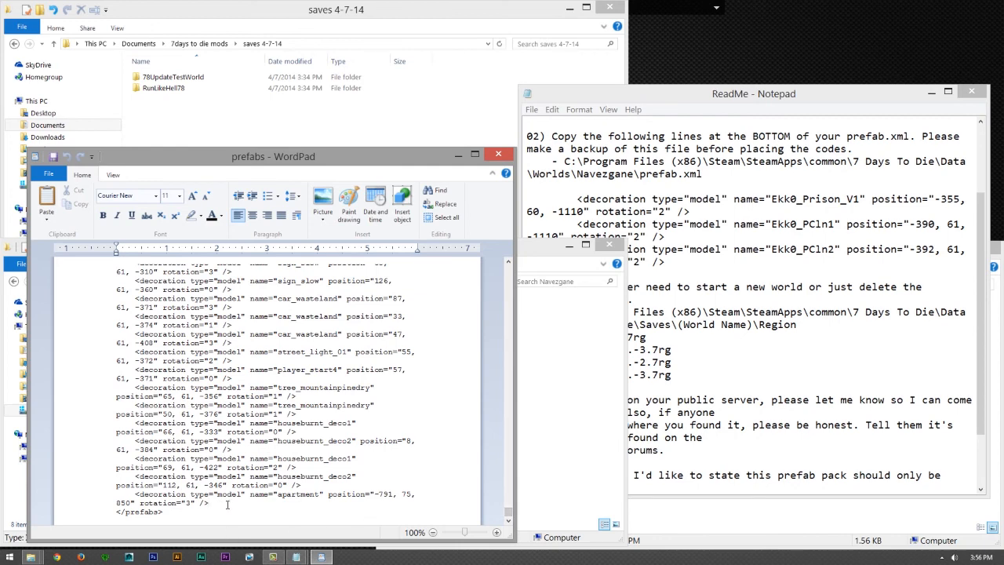
{"action": "key", "text": "Return"}
- Copy the three decoration lines for Ekk0_Prison_V1, Ekk0_PCln1 and Ekk0_PCln2 from the ReadMe
{"action": "left_click", "coordinate": [681, 259]}
{"action": "left_click_drag", "start_coordinate": [681, 261], "coordinate": [527, 199]}
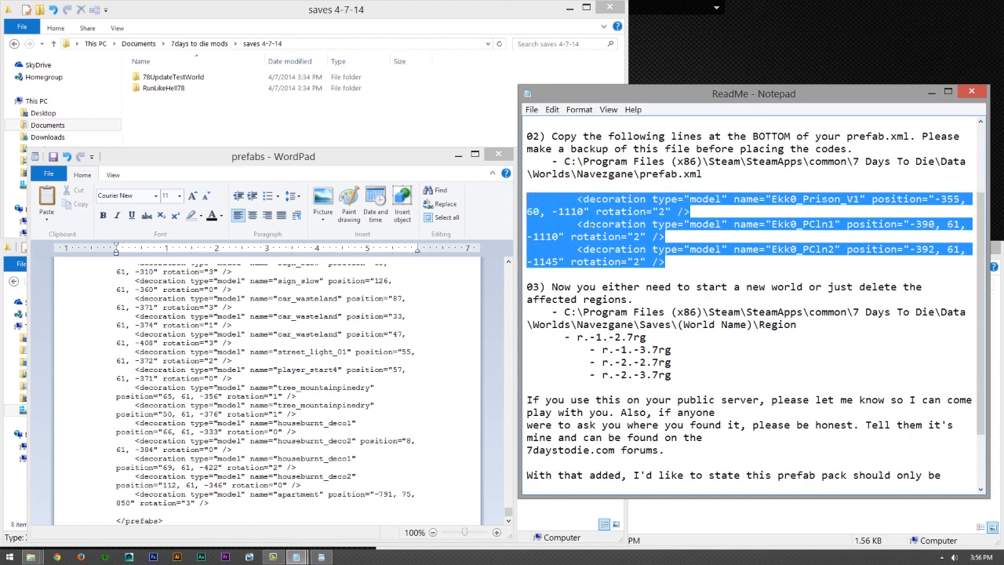
{"action": "right_click", "coordinate": [606, 236]}
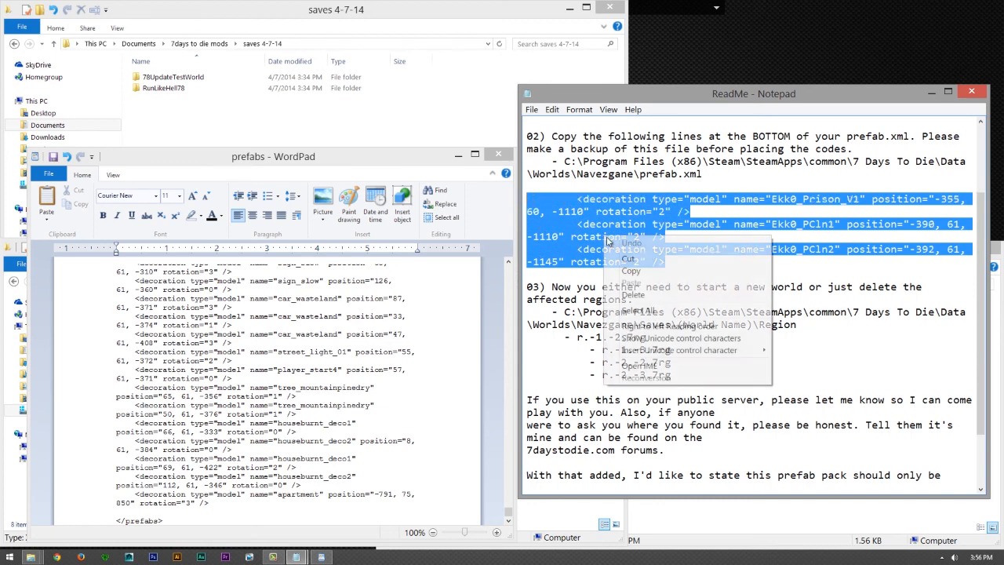
{"action": "left_click", "coordinate": [643, 269]}
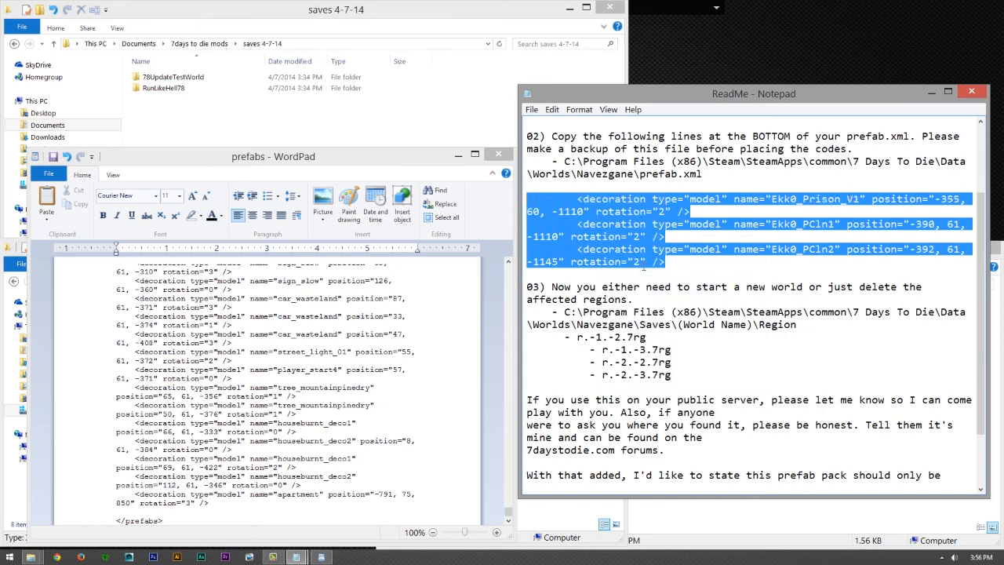
- Paste the three copied Ekk0 decoration lines just above the closing </prefabs> tag, then save and close the prefabs file
{"action": "left_click", "coordinate": [218, 508]}
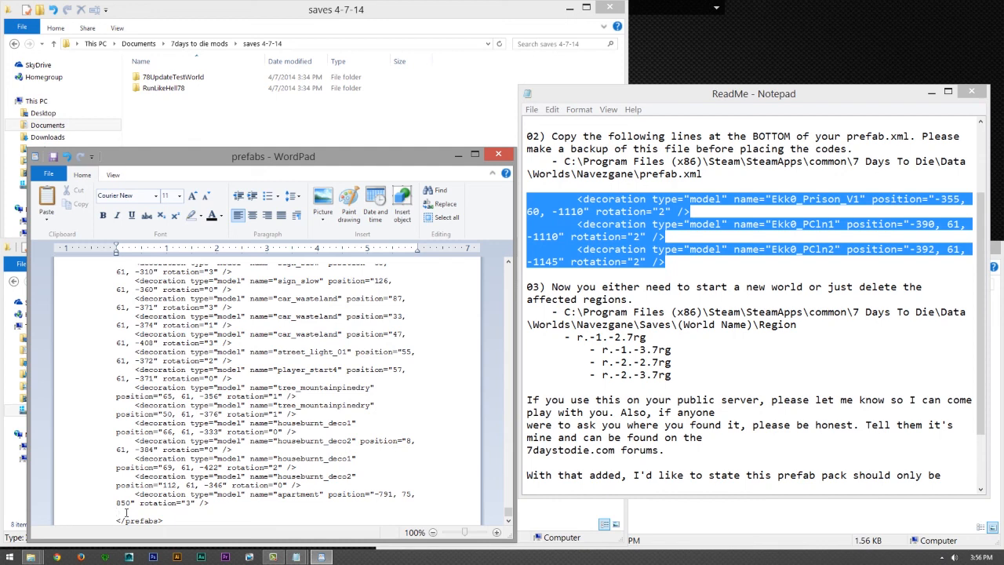
{"action": "key", "text": "ctrl+v"}
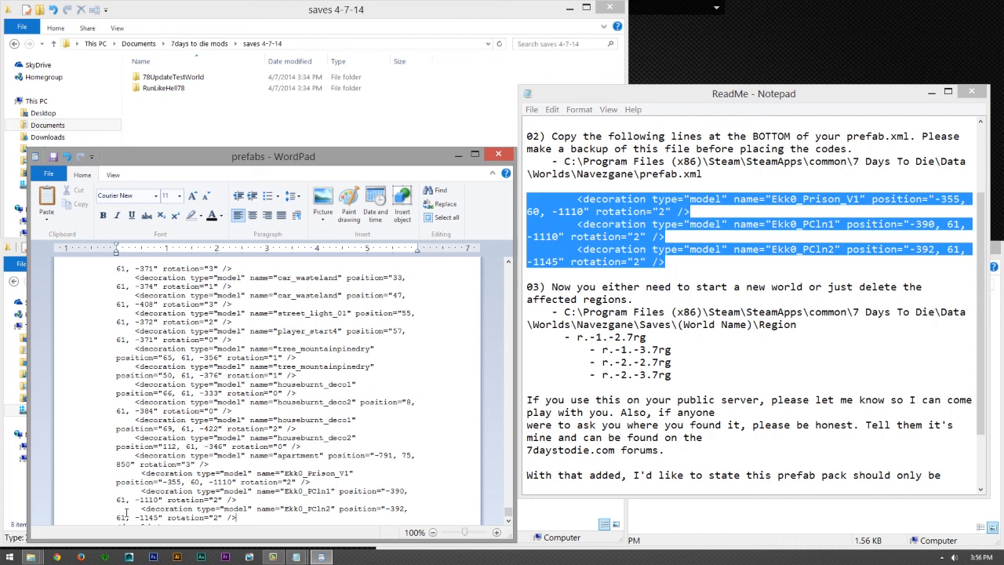
{"action": "scroll", "coordinate": [126, 512], "scroll_direction": "down", "scroll_amount": 1}
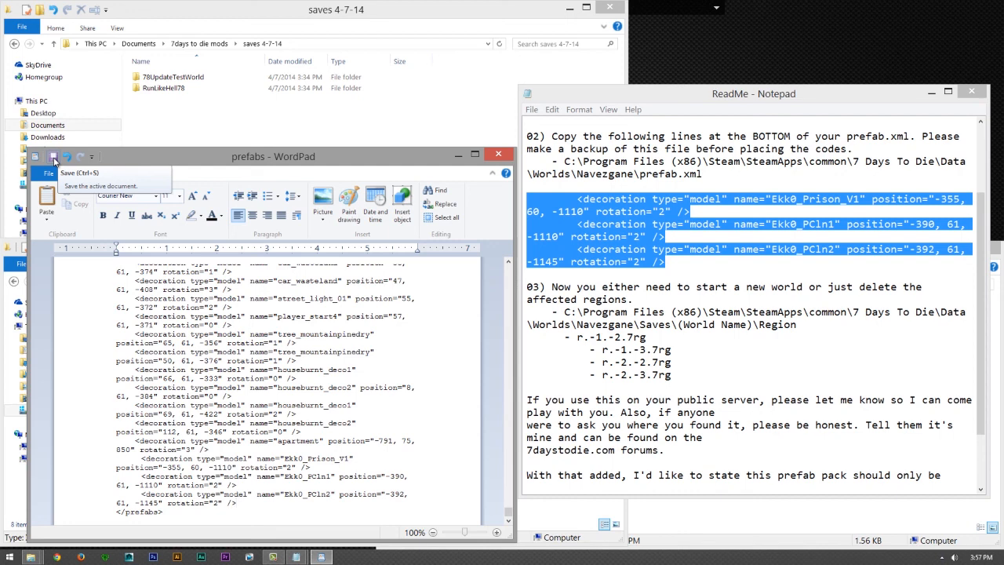
{"action": "left_click", "coordinate": [500, 156]}
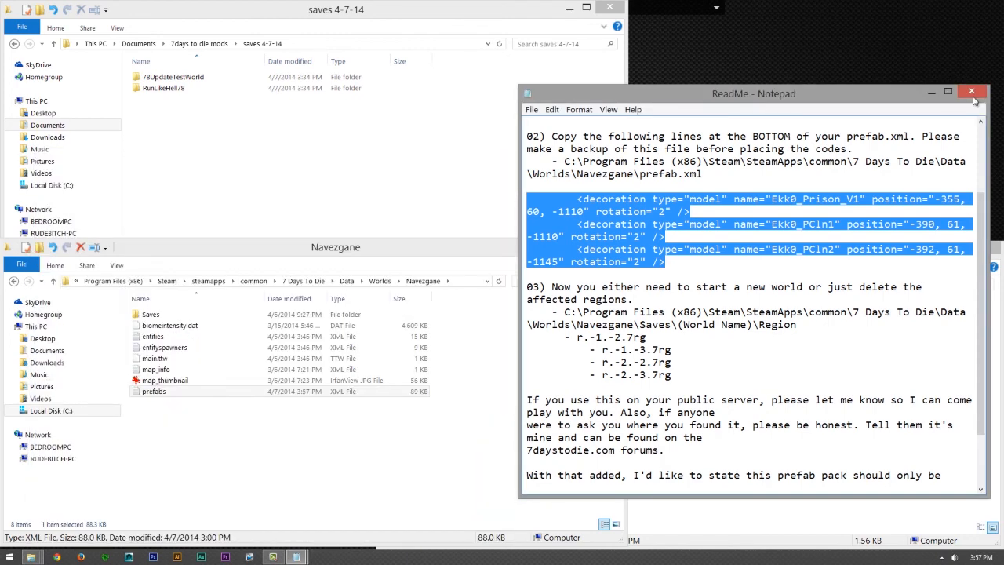
- Move the ReadMe off the folder windows, close it and bring the Ekk0_Prison_V1 folder window to the front
{"action": "left_click_drag", "start_coordinate": [869, 104], "coordinate": [633, 102]}
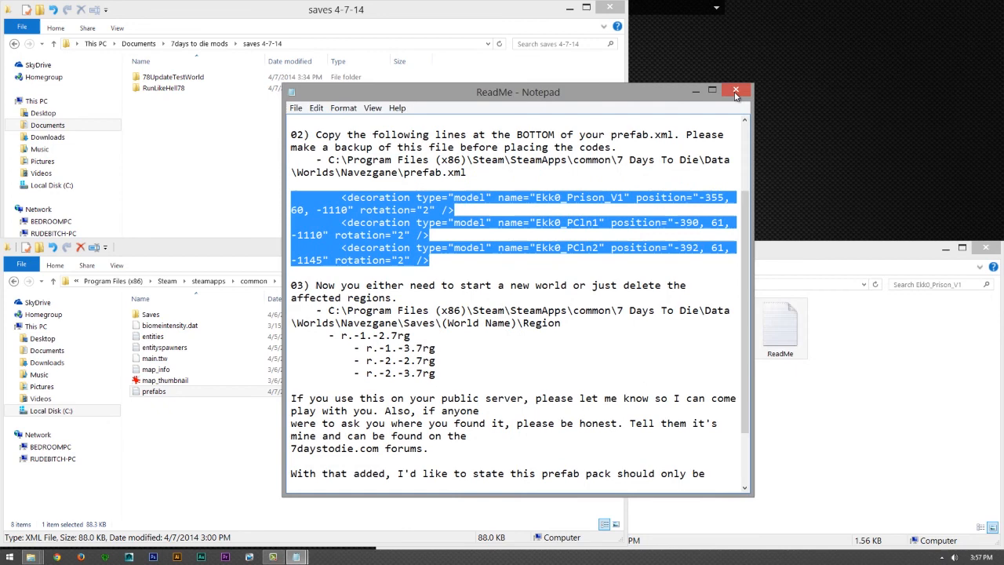
{"action": "left_click", "coordinate": [735, 91]}
{"action": "left_click", "coordinate": [775, 408]}
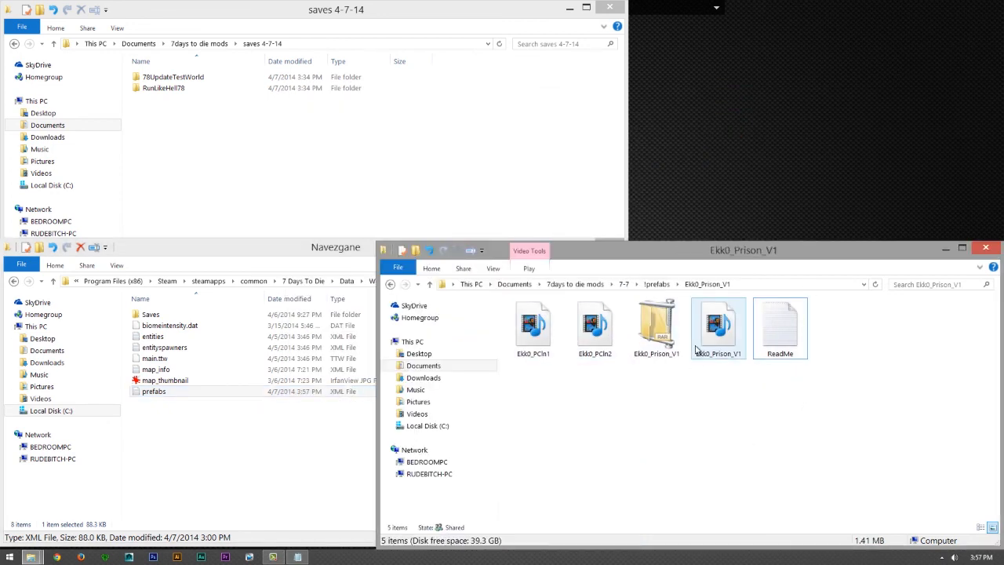
- Reopen the ReadMe from the Ekk0_Prison_V1 folder, review its instructions through to the end, close it and return to the saves 4-7-14 folder
{"action": "left_click", "coordinate": [788, 343]}
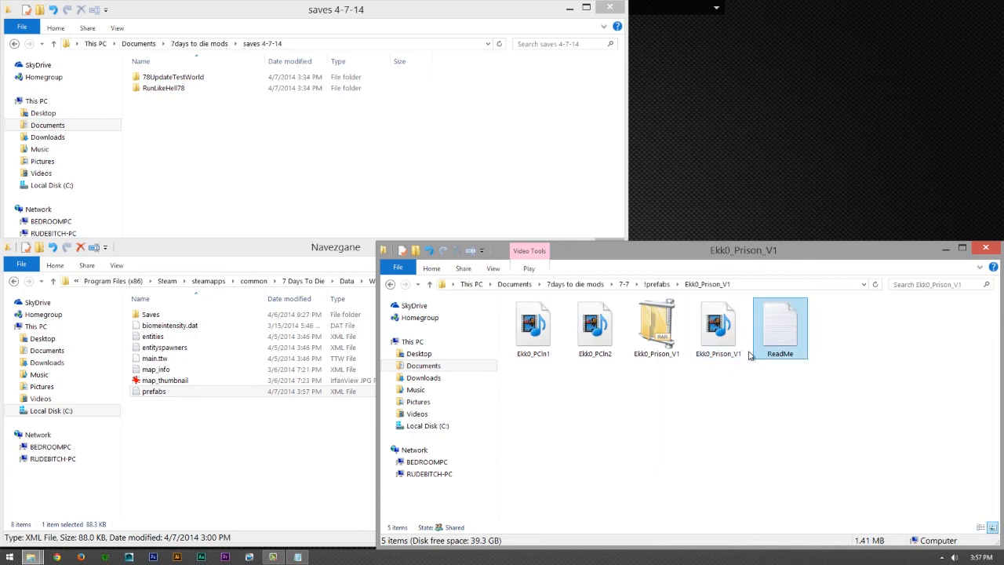
{"action": "double_click", "coordinate": [790, 339]}
{"action": "scroll", "coordinate": [561, 378], "scroll_direction": "down", "scroll_amount": 3}
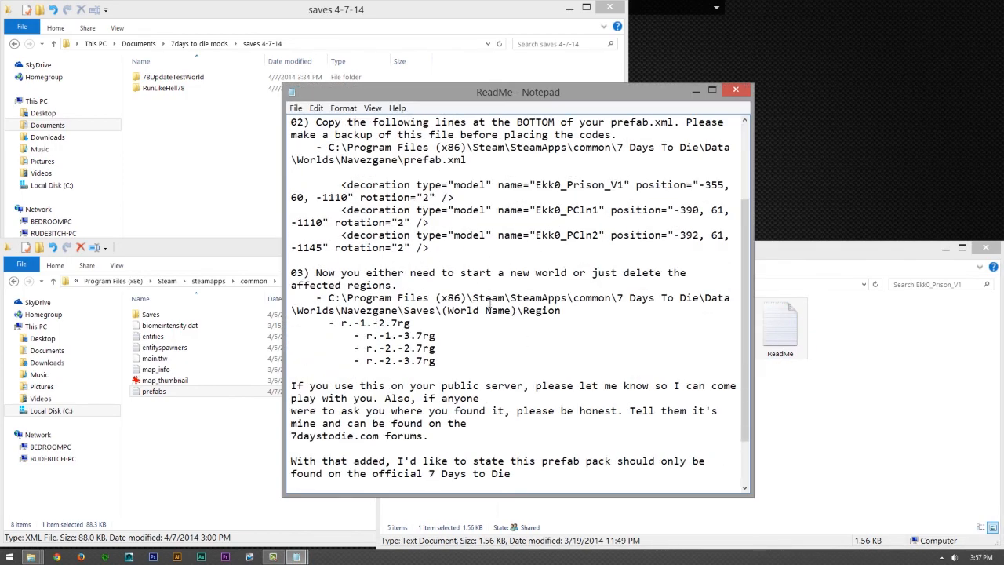
{"action": "scroll", "coordinate": [511, 346], "scroll_direction": "down", "scroll_amount": 2}
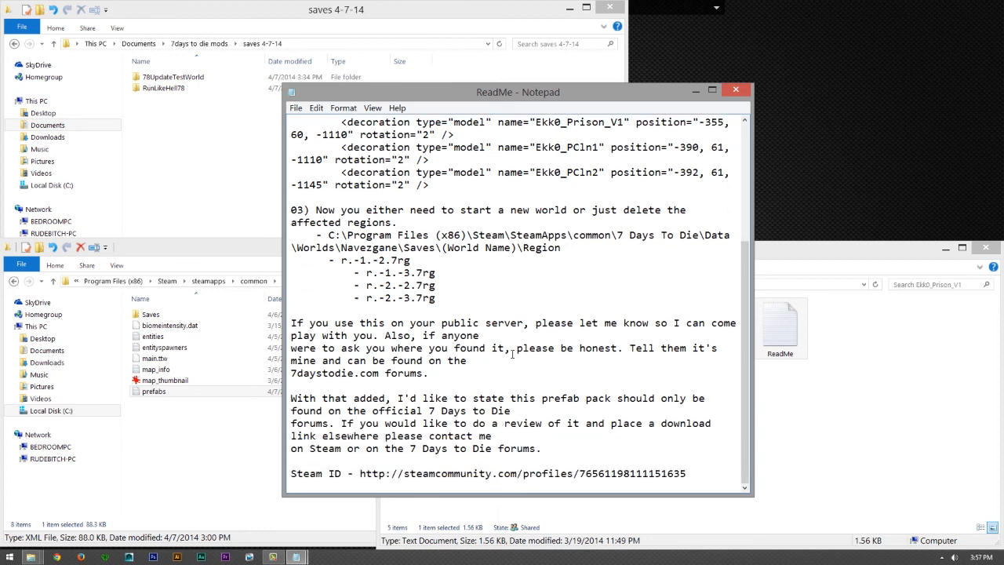
{"action": "scroll", "coordinate": [512, 354], "scroll_direction": "up", "scroll_amount": 5}
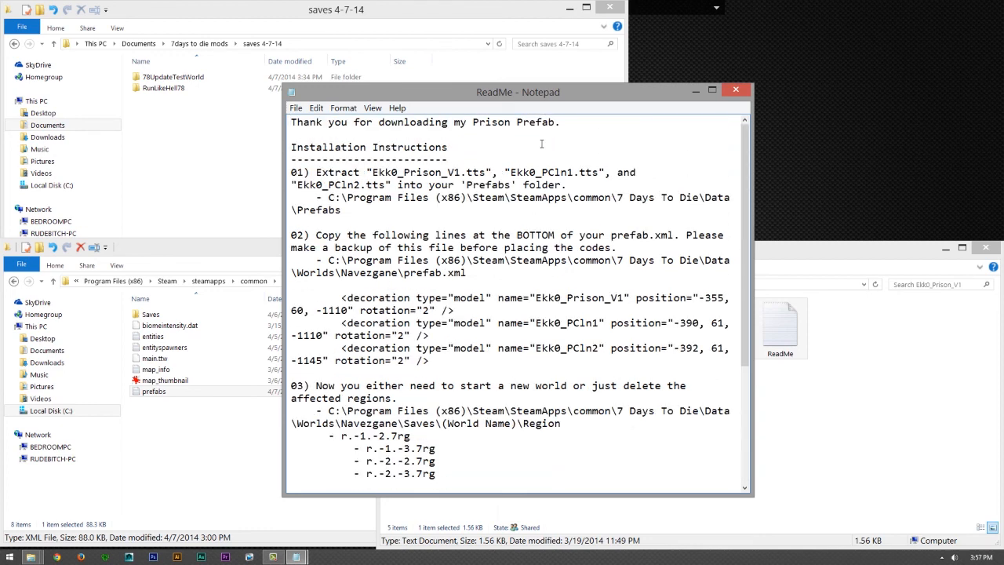
{"action": "left_click", "coordinate": [736, 91]}
{"action": "left_click", "coordinate": [518, 158]}
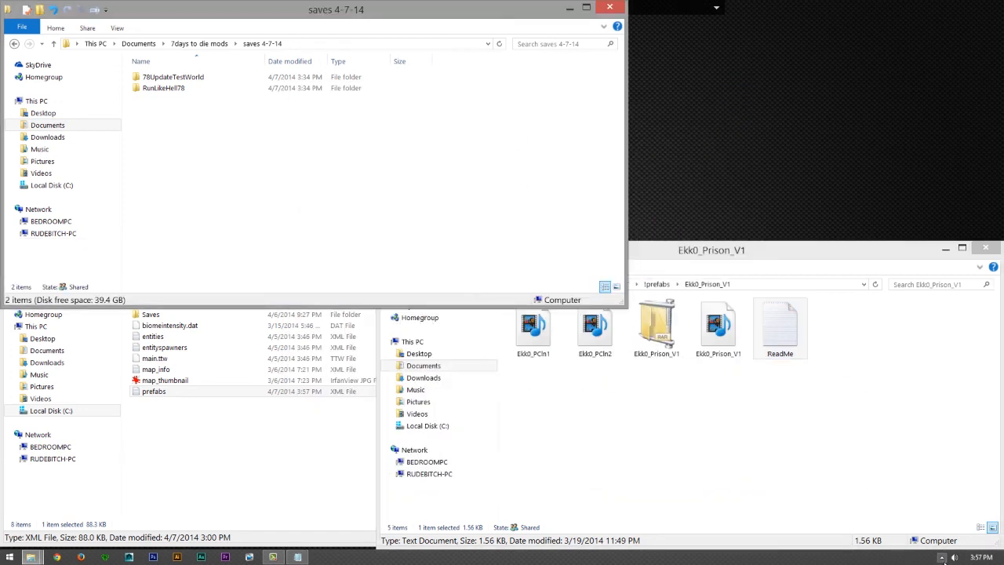
- Launch 7 Days To Die to check the installed prison prefab in the game world
{"action": "left_click", "coordinate": [942, 558]}
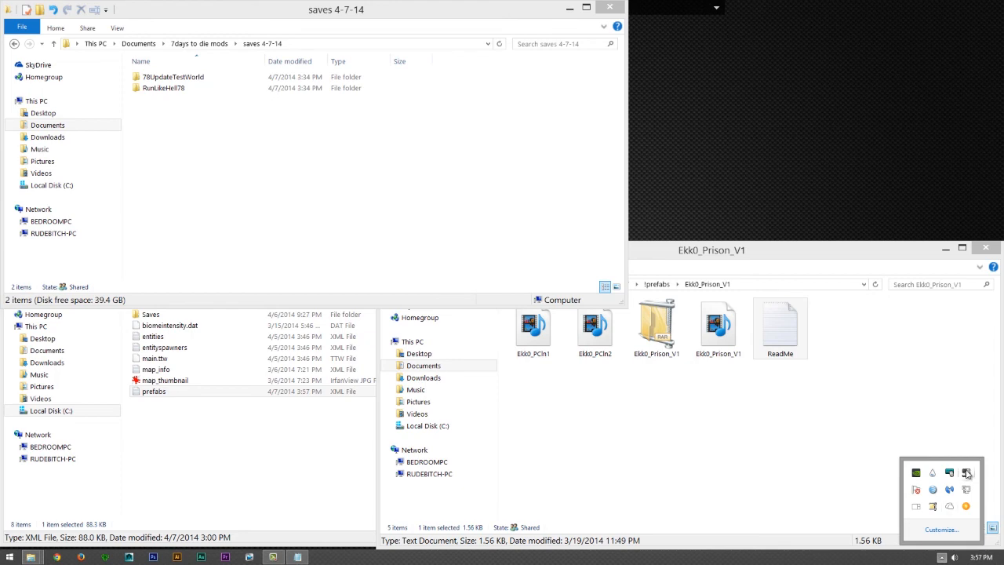
{"action": "right_click", "coordinate": [965, 473]}
{"action": "left_click", "coordinate": [924, 287]}
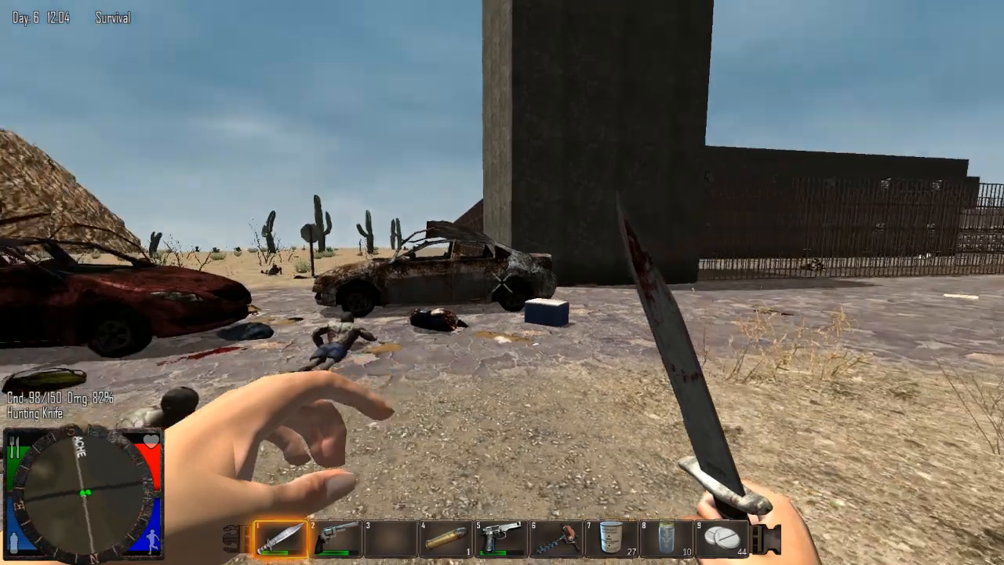
- Back away from the prison tower into the desert and look over the whole prison from a distance
{"action": "key", "text": "s"}
{"action": "key", "text": "d"}
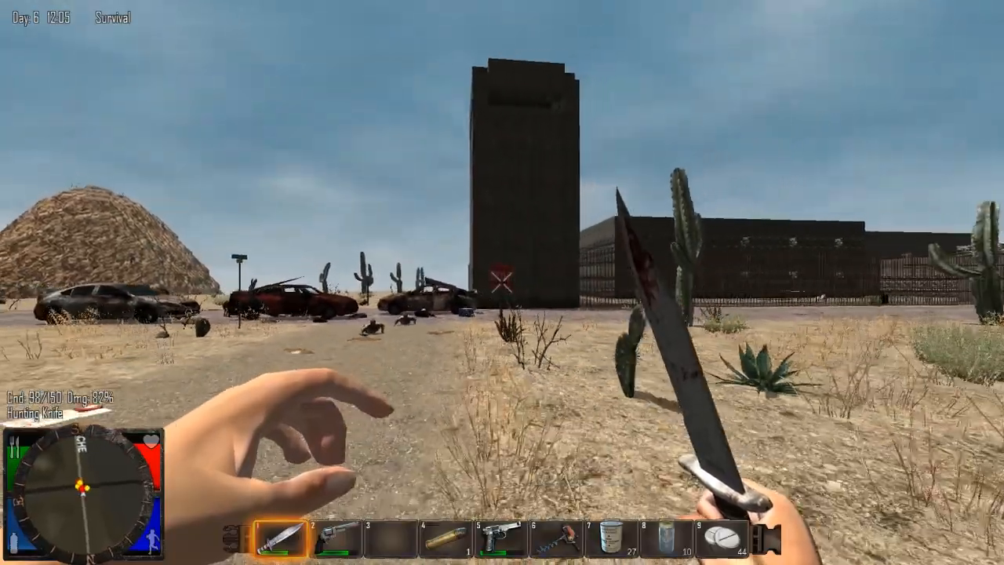
{"action": "key", "text": "s"}
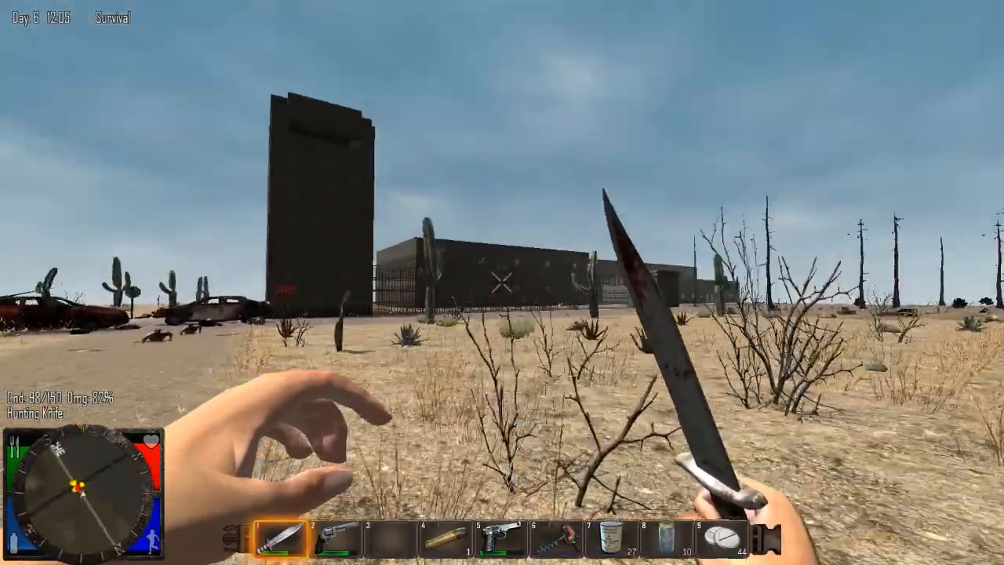
{"action": "key", "text": "d"}
{"action": "key", "text": "w"}
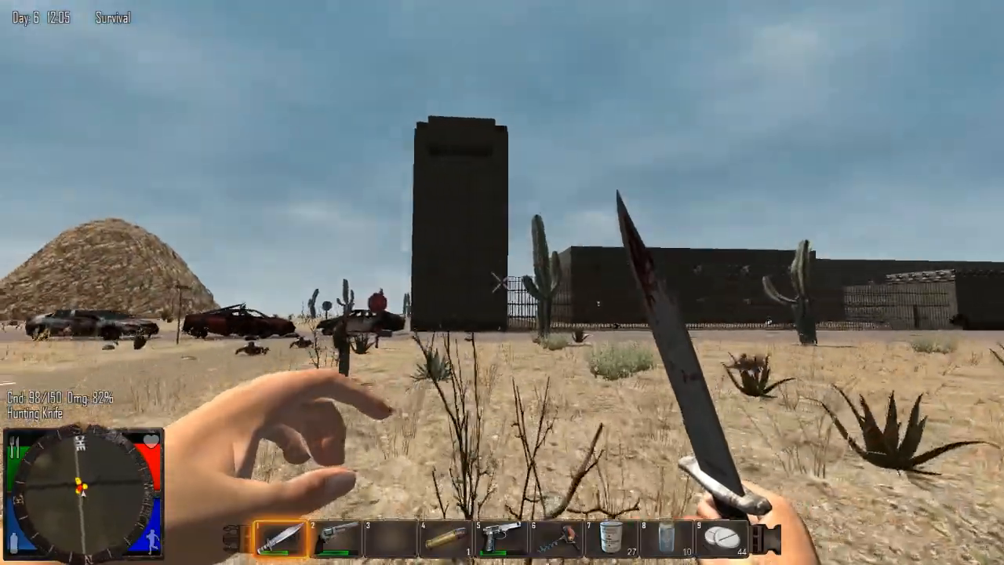
{"action": "key", "text": "w"}
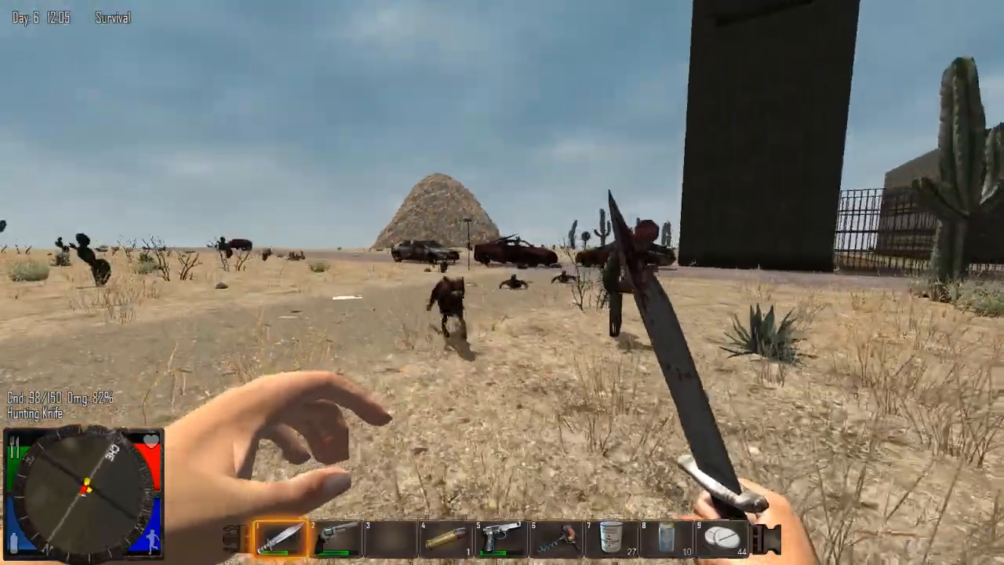
- Attack the approaching dog with the Hunting Knife
{"action": "left_click", "coordinate": [502, 282]}
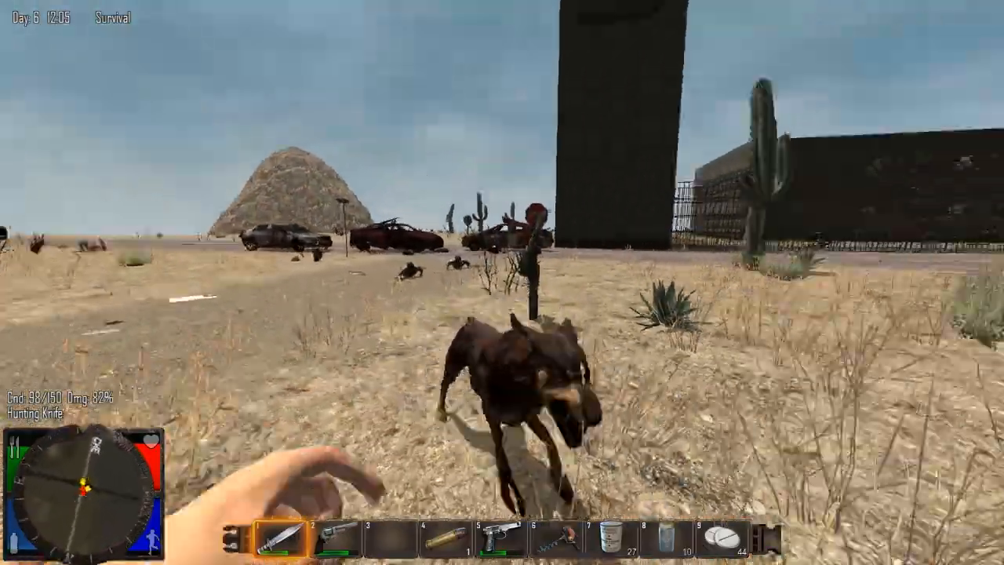
{"action": "left_click", "coordinate": [502, 283]}
{"action": "left_click", "coordinate": [502, 283]}
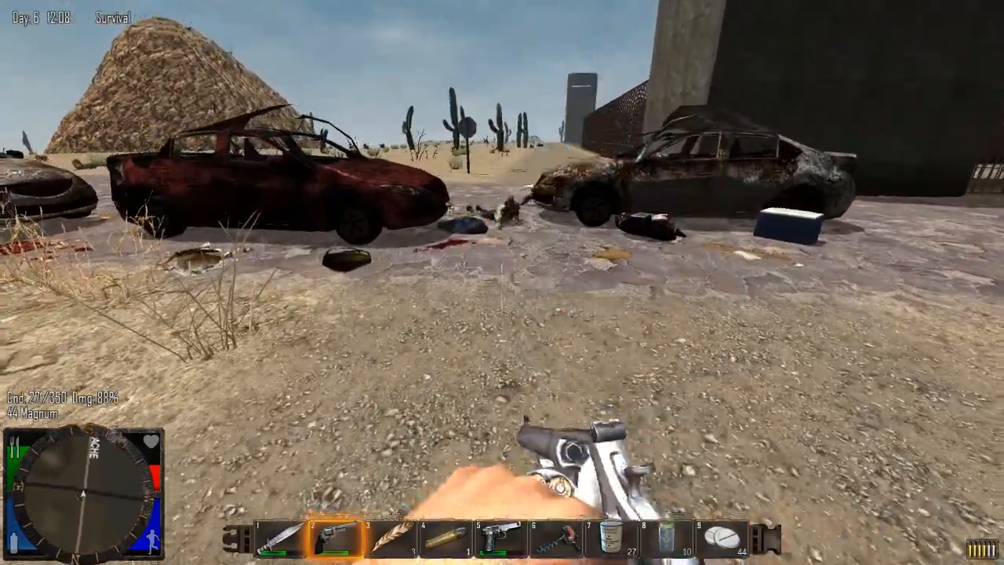
- Reload the 44 Magnum, shoot the crawling zombie between the wrecked cars and approach its body
{"action": "key", "text": "r"}
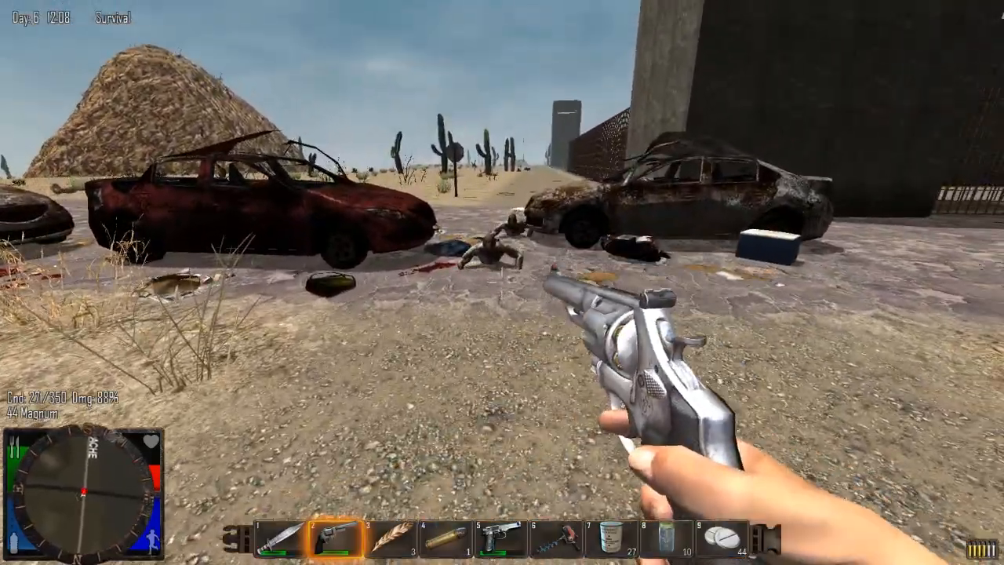
{"action": "key", "text": "w"}
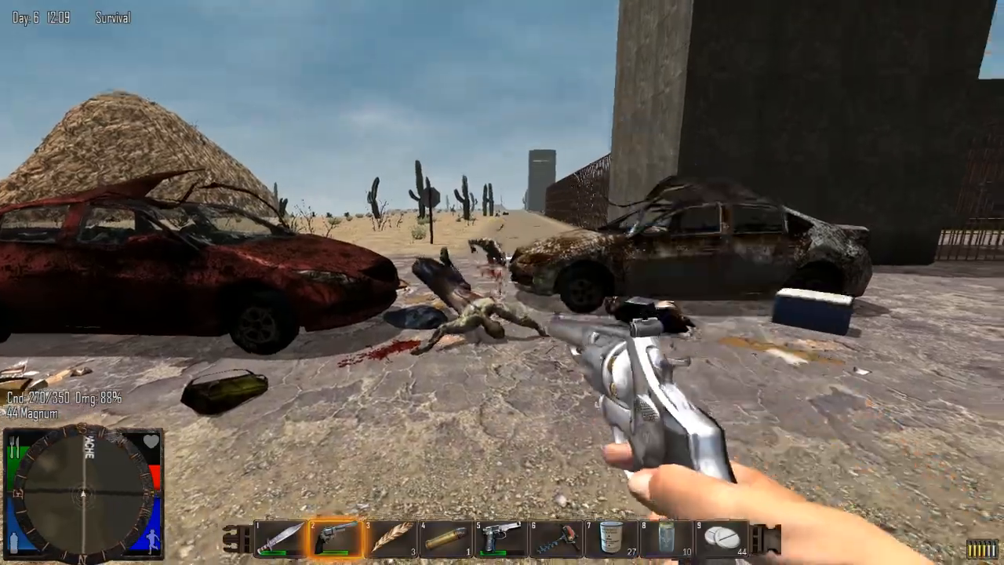
{"action": "key", "text": "e"}
{"action": "key", "text": "Escape"}
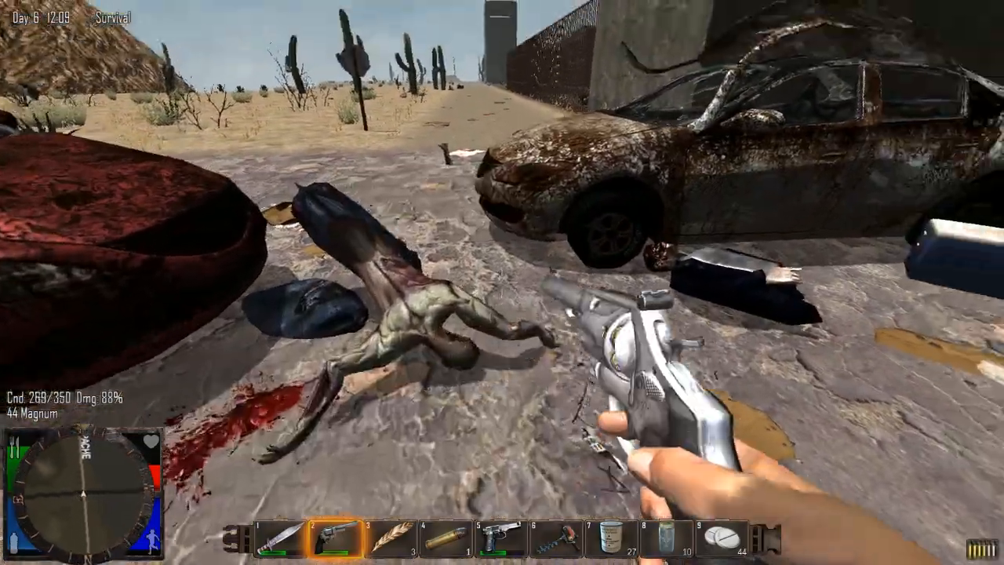
- Reload the 44 Magnum and walk the road along the prison's barred fence, inspecting its outer wall, tower and corner building
{"action": "key", "text": "w"}
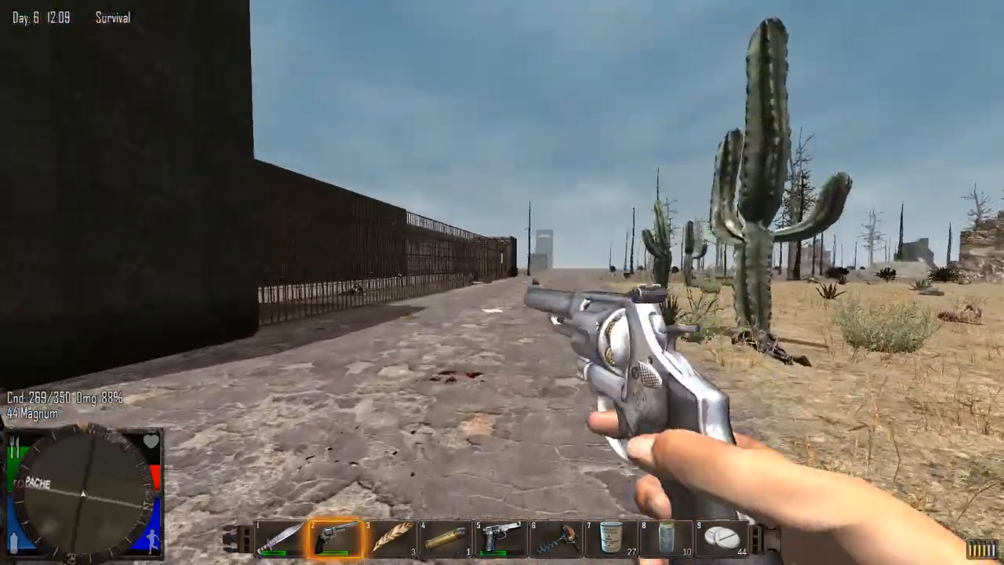
{"action": "key", "text": "r"}
{"action": "key", "text": "w"}
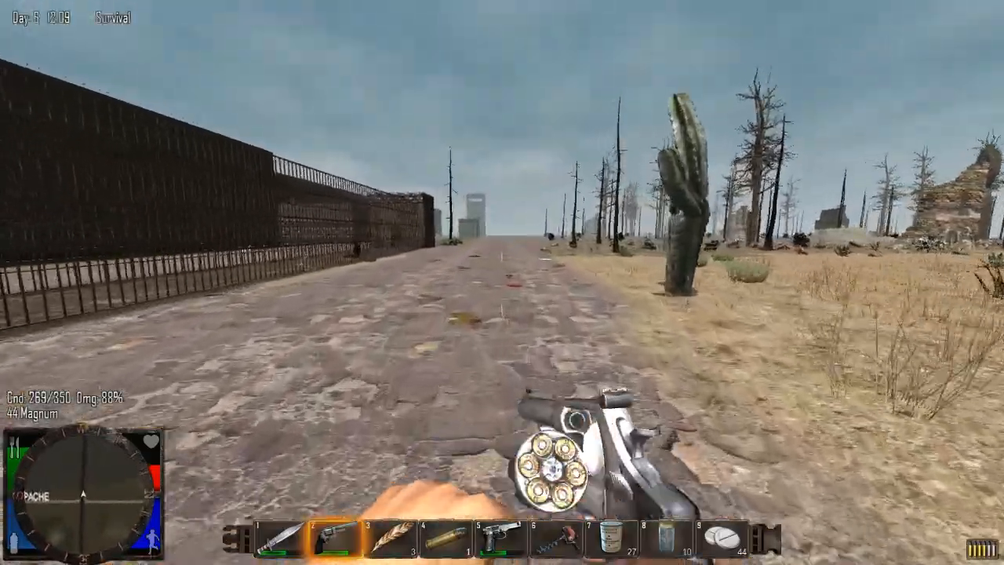
{"action": "key", "text": "w"}
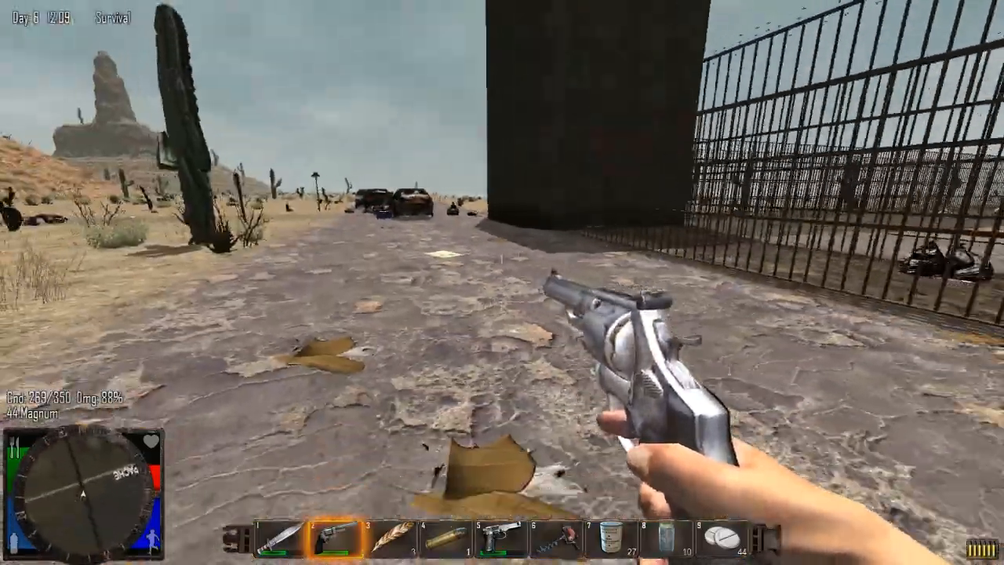
{"action": "key", "text": "s"}
{"action": "key", "text": "w"}
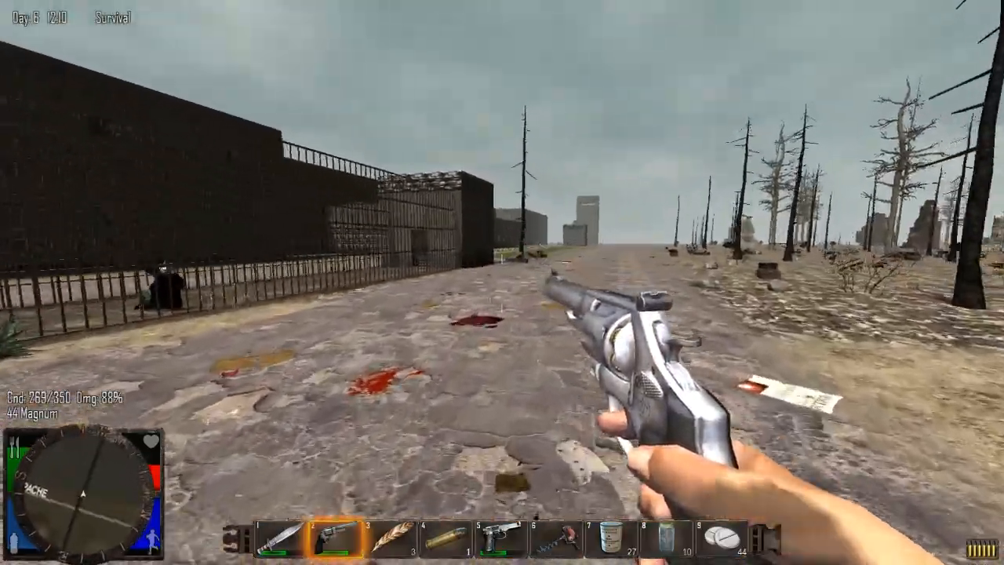
{"action": "key", "text": "w"}
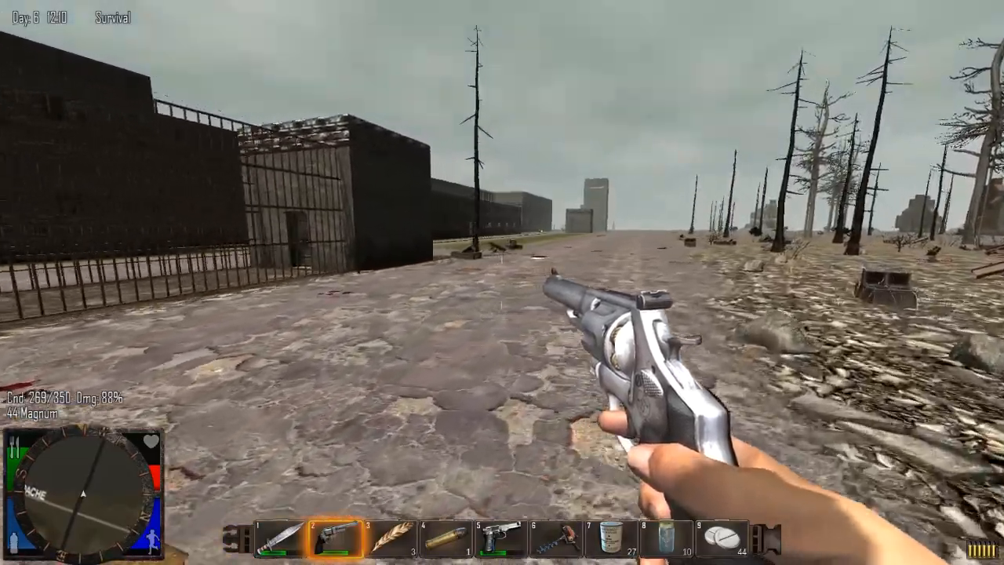
{"action": "key", "text": "w"}
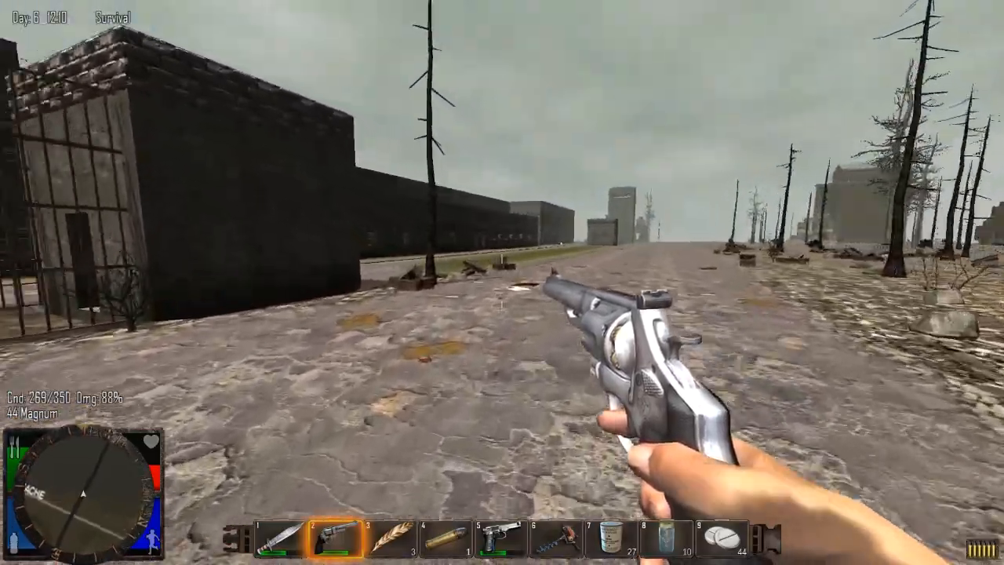
{"action": "key", "text": "w"}
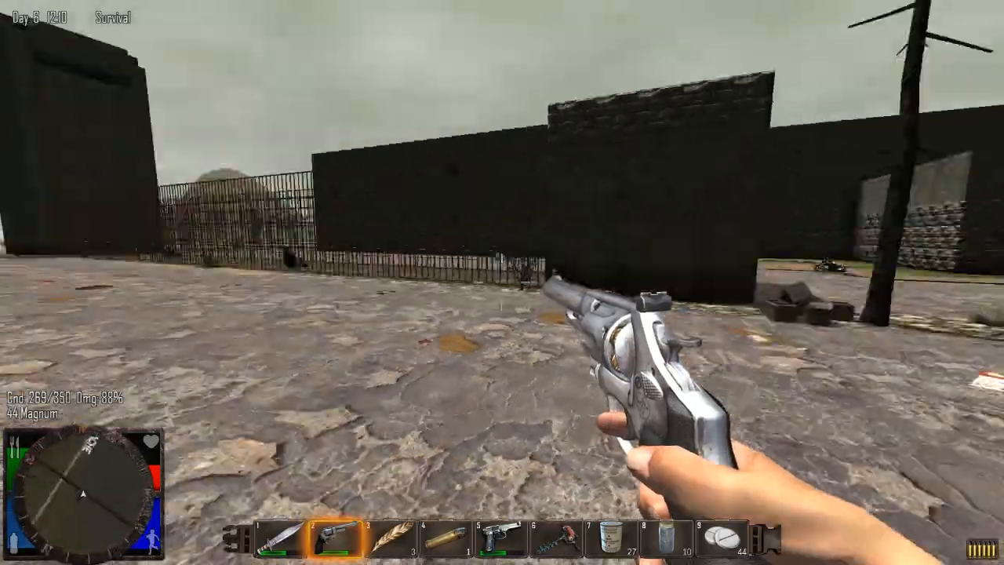
- Continue along the road past the prison's long windowed building to the next gatehouse, inspecting the exterior from both directions
{"action": "key", "text": "w"}
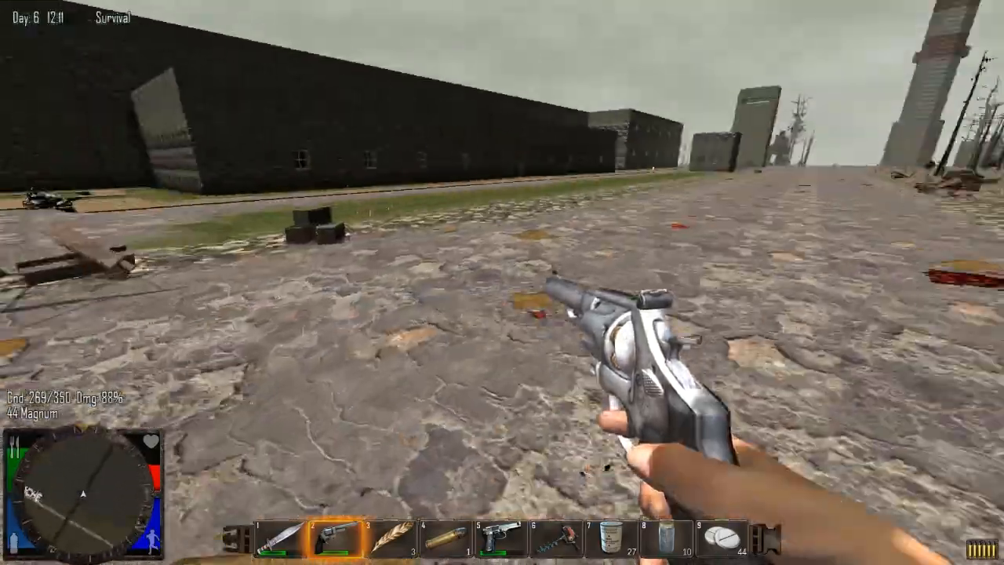
{"action": "key", "text": "w"}
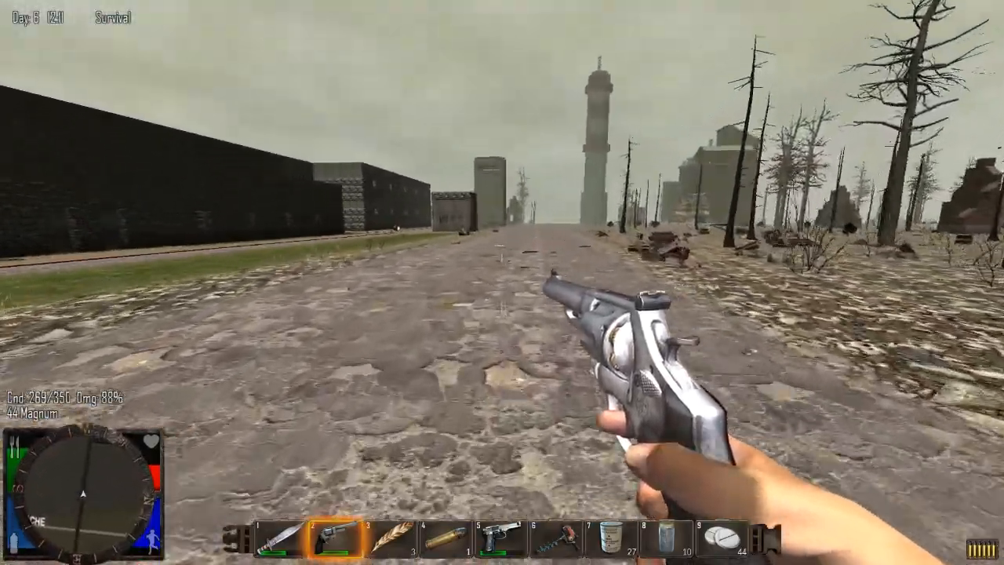
{"action": "key", "text": "w"}
{"action": "key", "text": "w"}
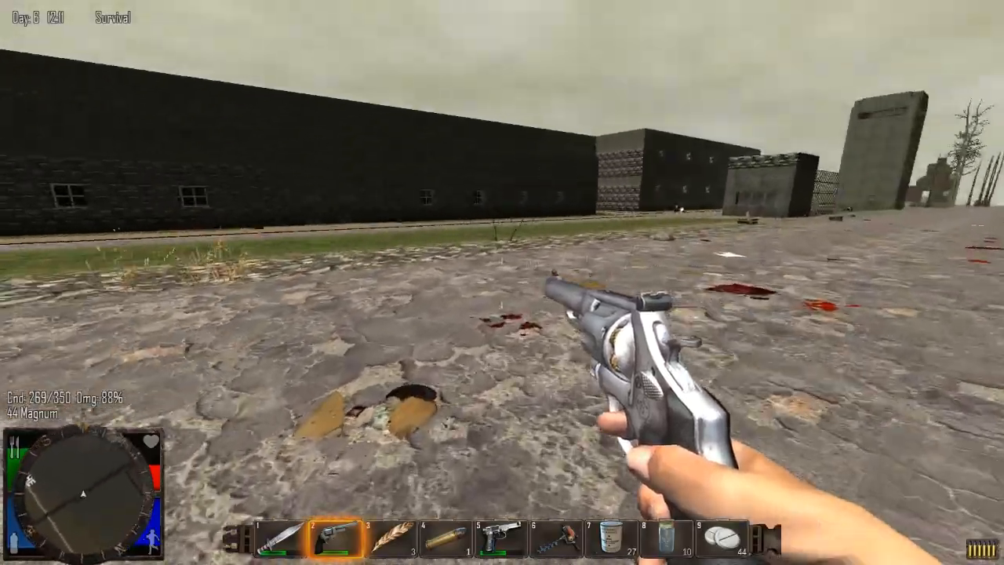
{"action": "key", "text": "w"}
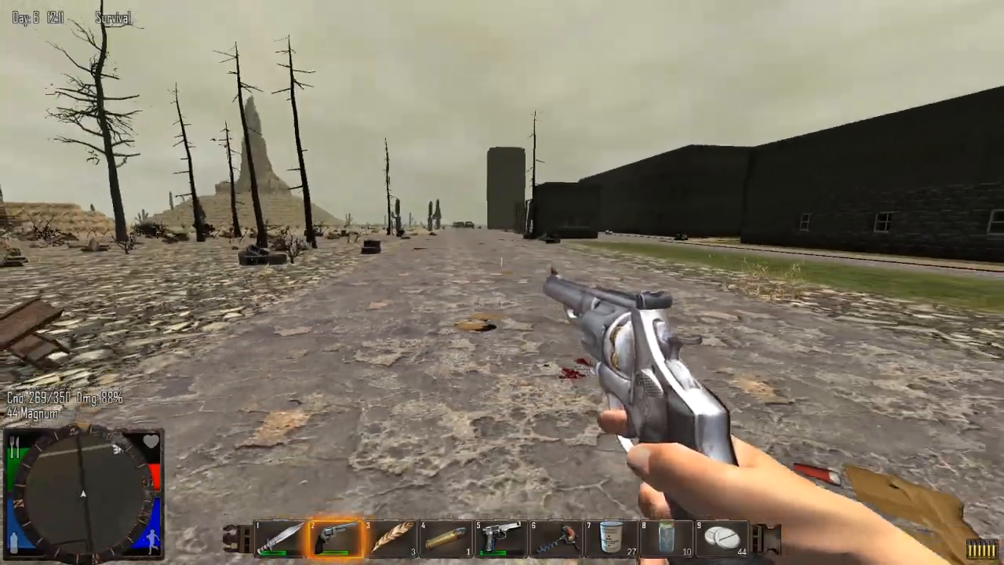
{"action": "key", "text": "w"}
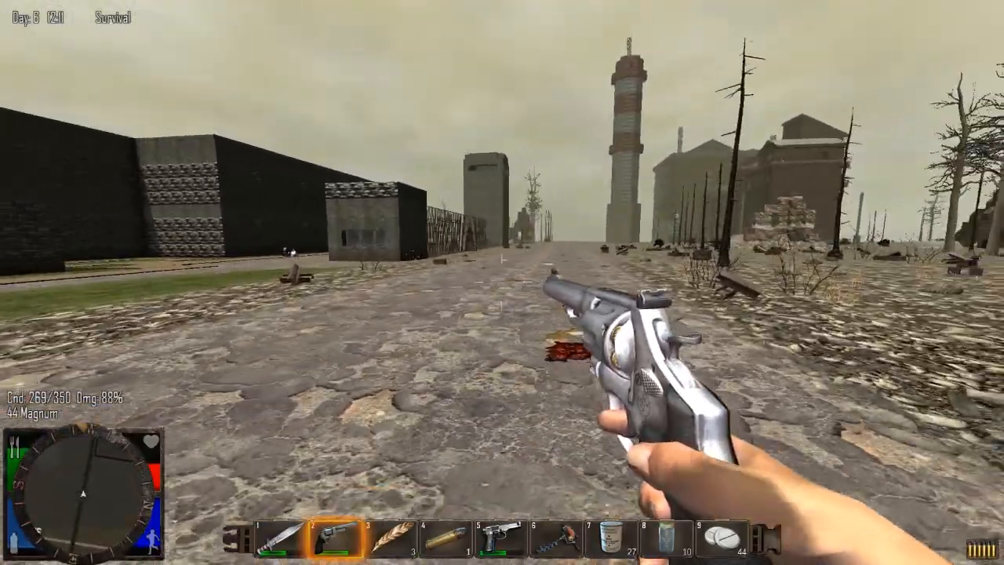
{"action": "key", "text": "w"}
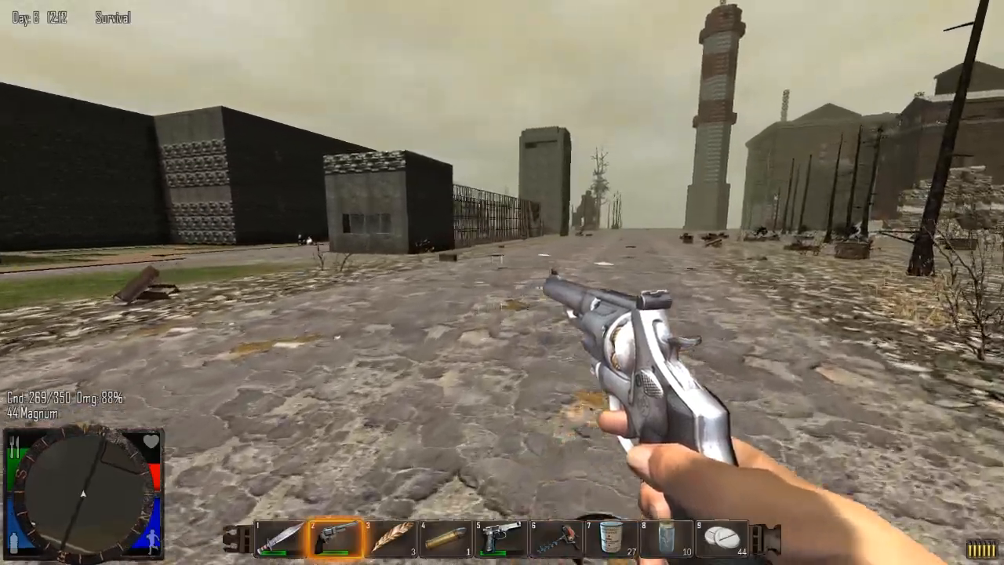
{"action": "key", "text": "w"}
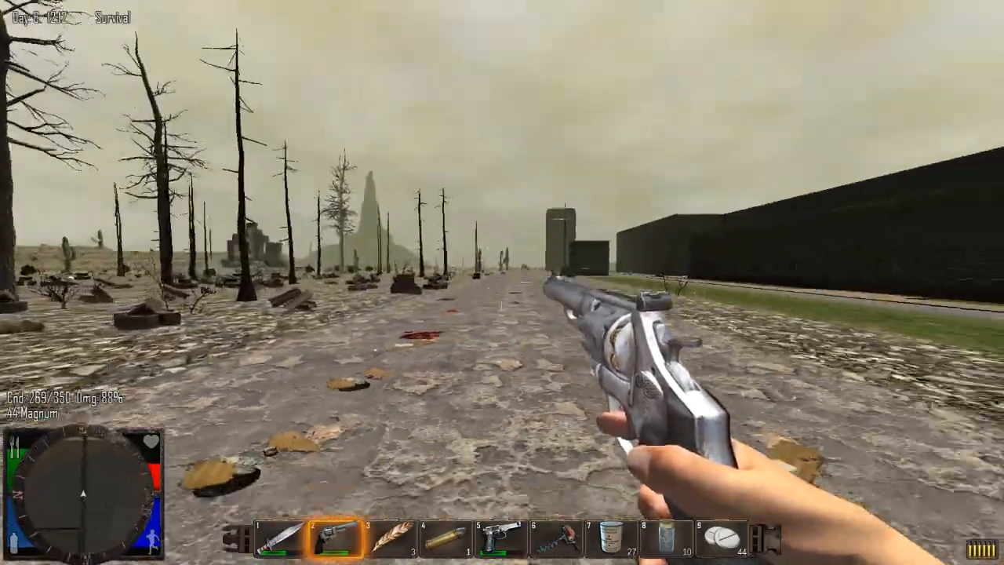
{"action": "key", "text": "w"}
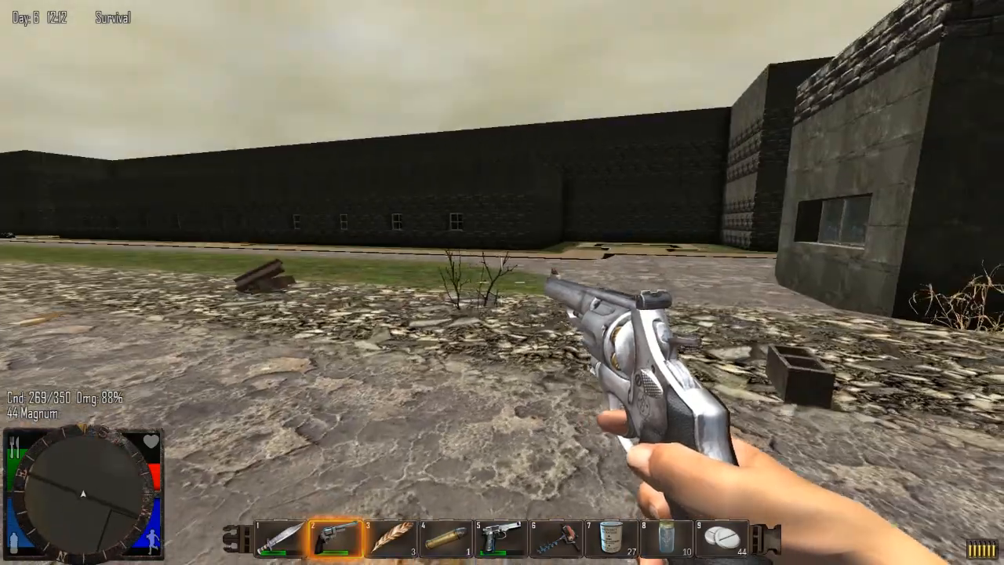
{"action": "key", "text": "w"}
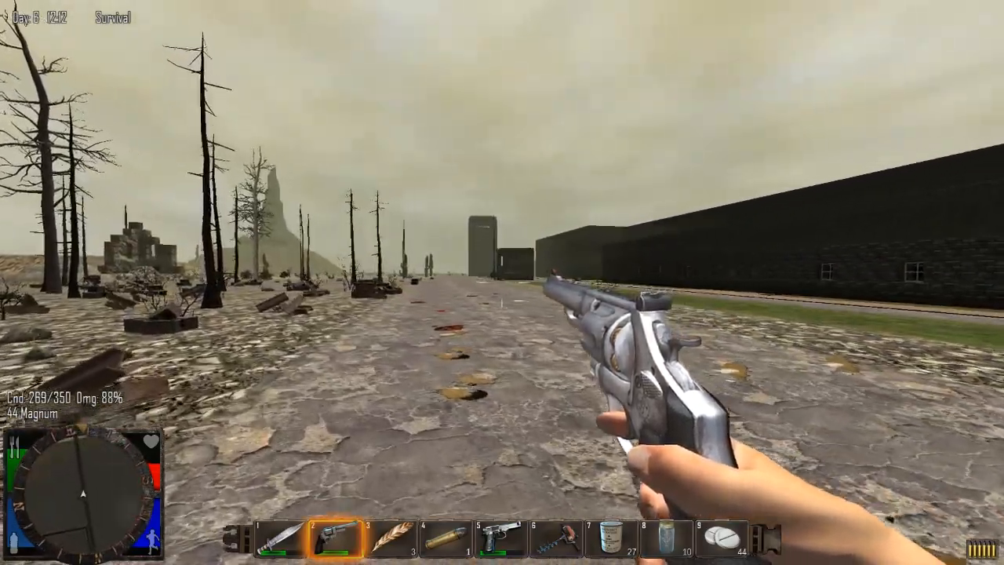
{"action": "key", "text": "w"}
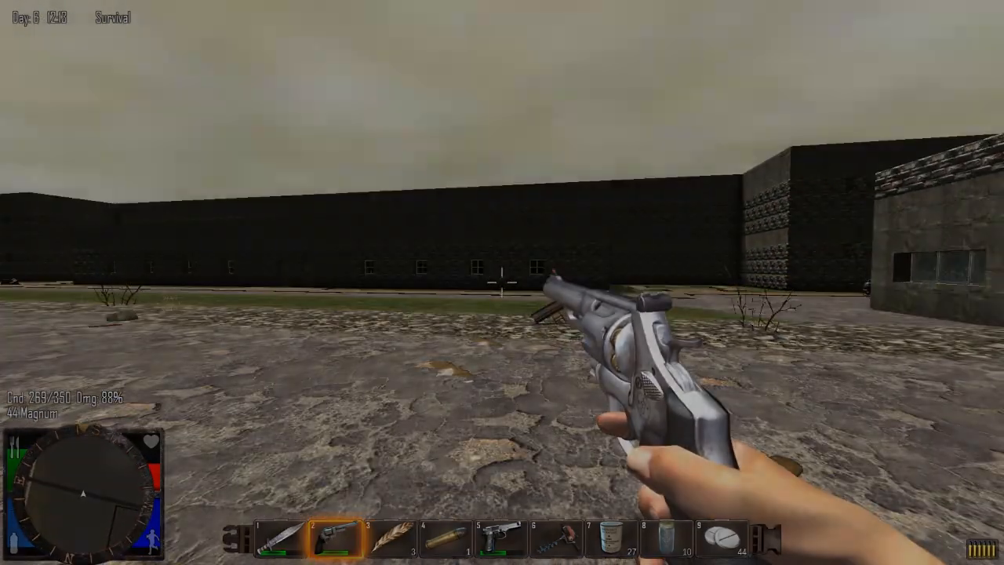